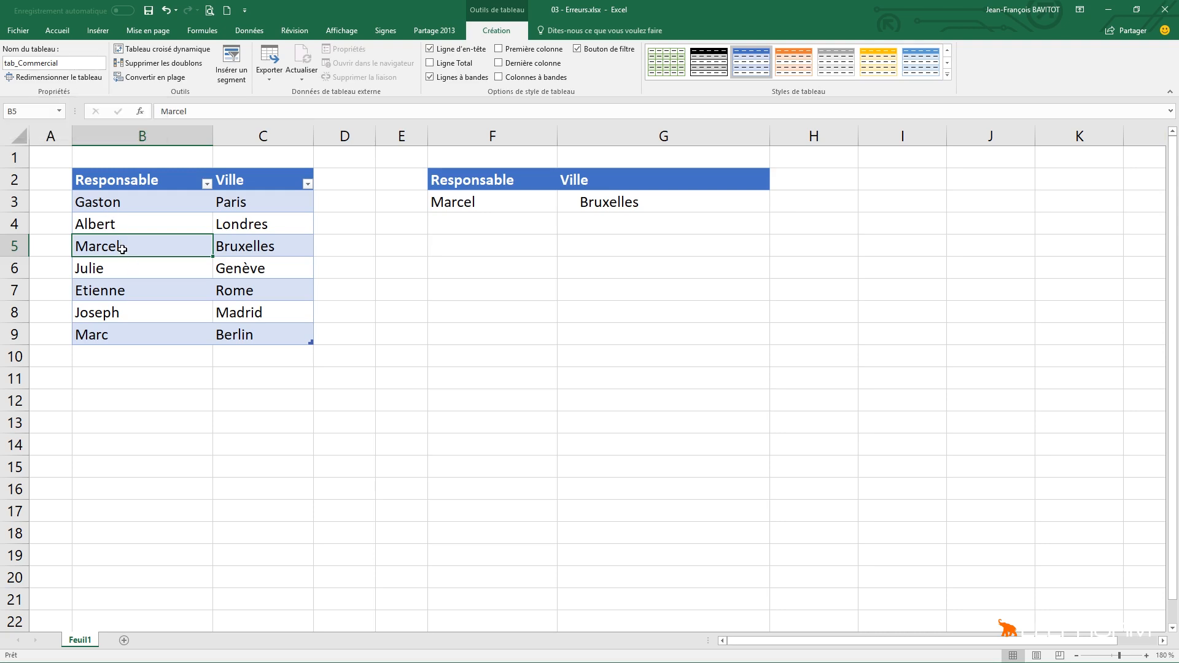
Select cell F3 and review the names Responsable and tab_Commercial in the Name Manager.
left_click(511, 202)
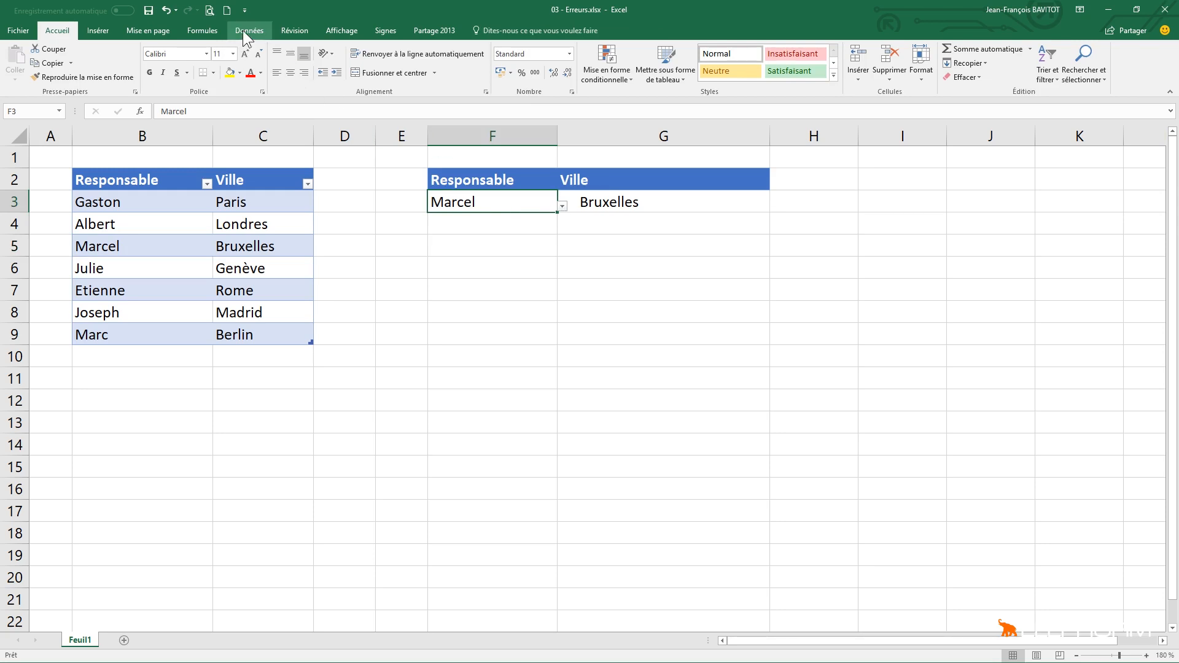
left_click(210, 29)
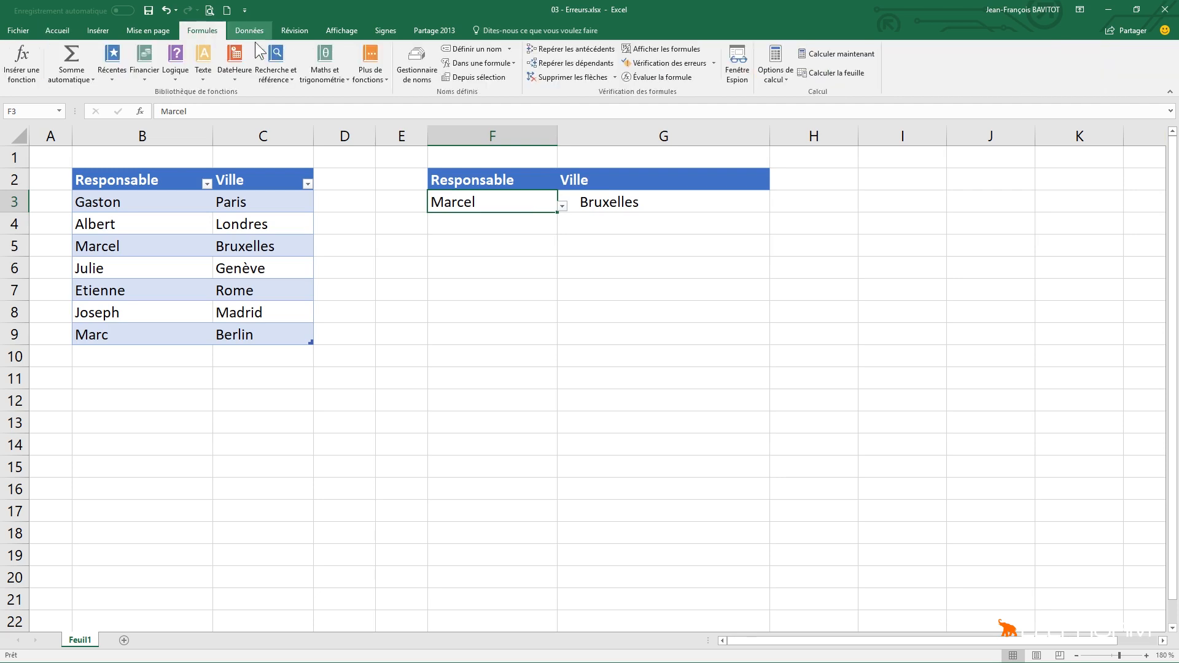
left_click(412, 64)
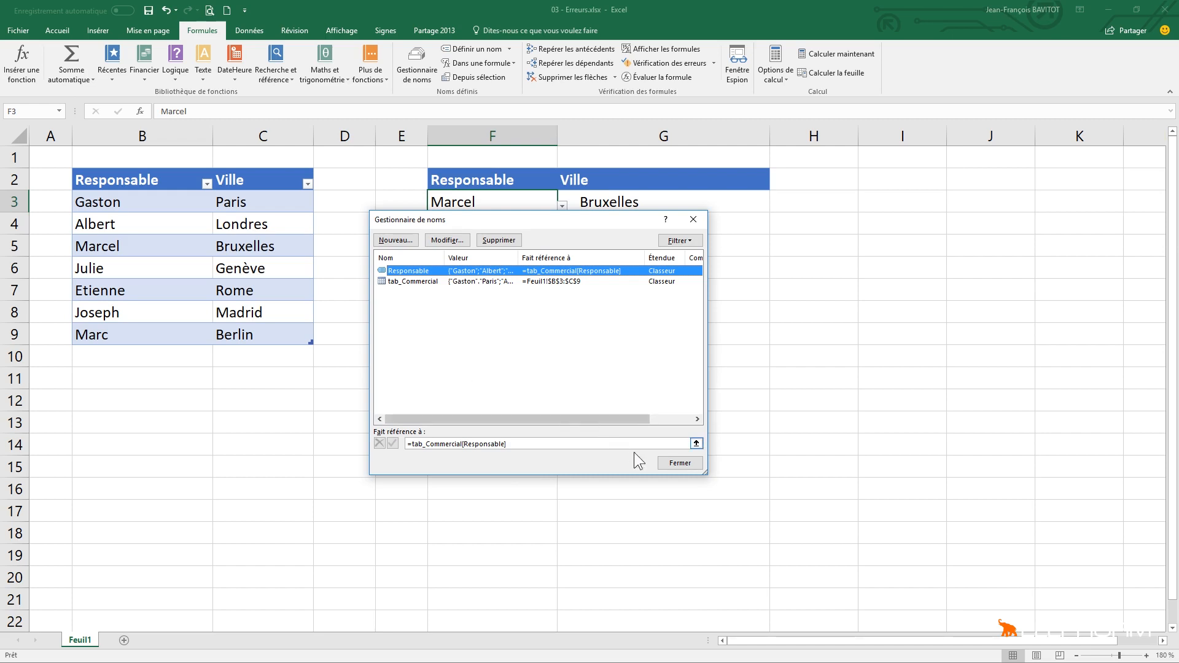
left_click(669, 462)
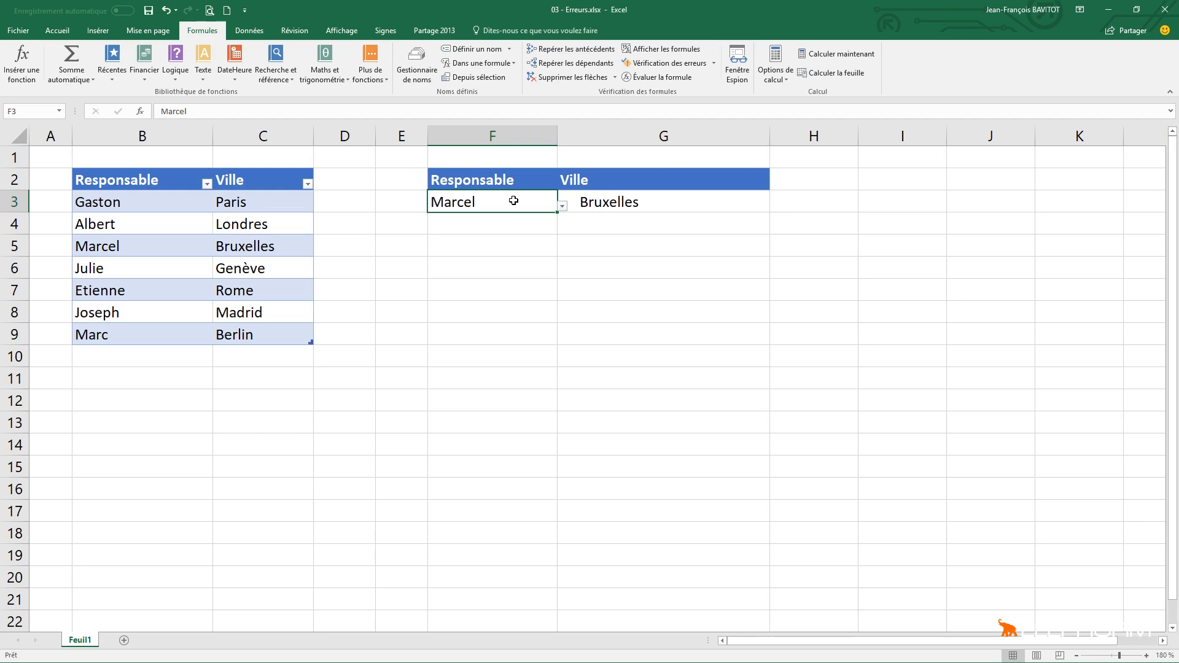
Set the data validation error alert of cell F3 to style Avertissement with the message "Attention, ce responsable n'existe pas".
left_click(263, 33)
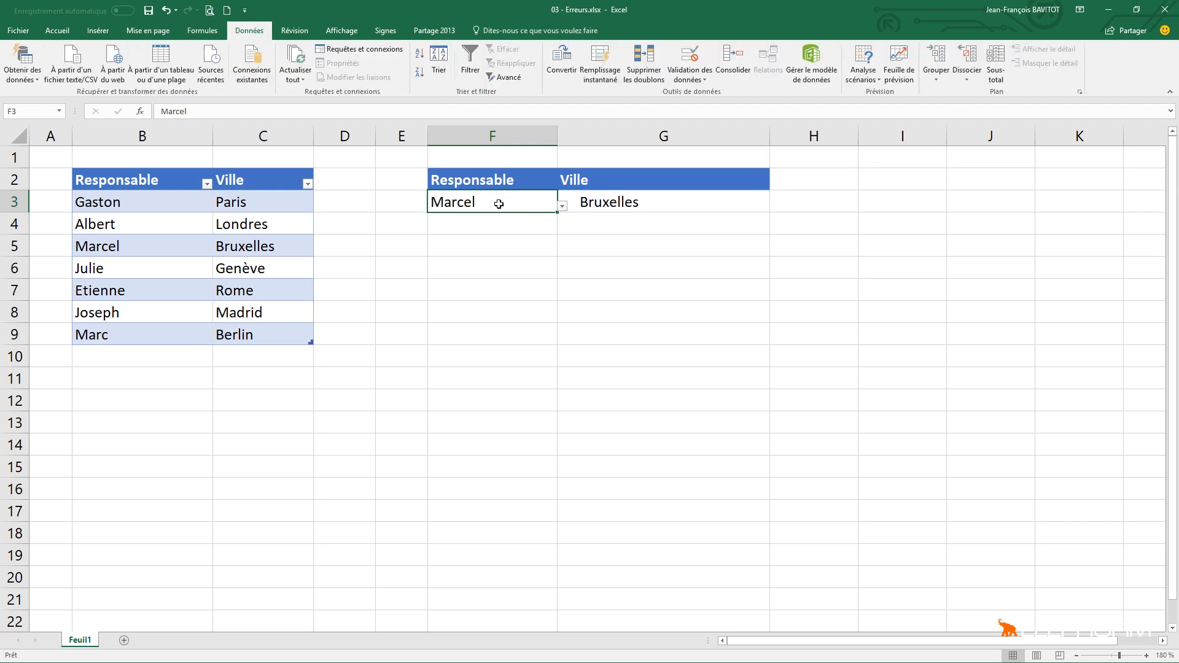
left_click(698, 67)
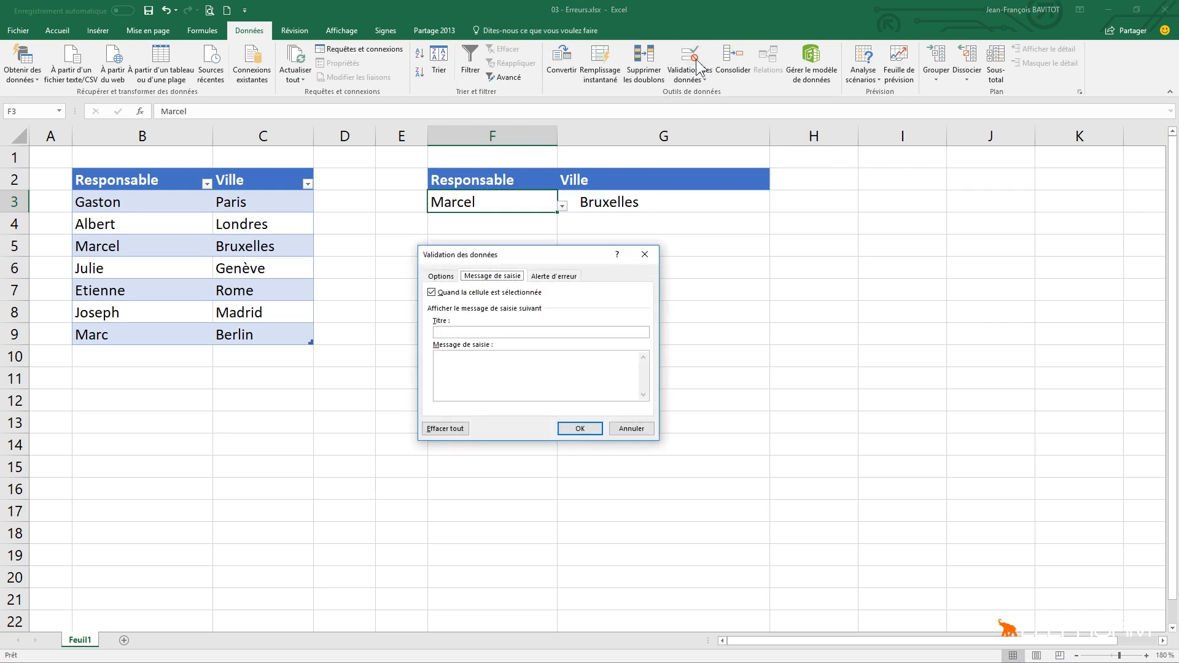
left_click(439, 278)
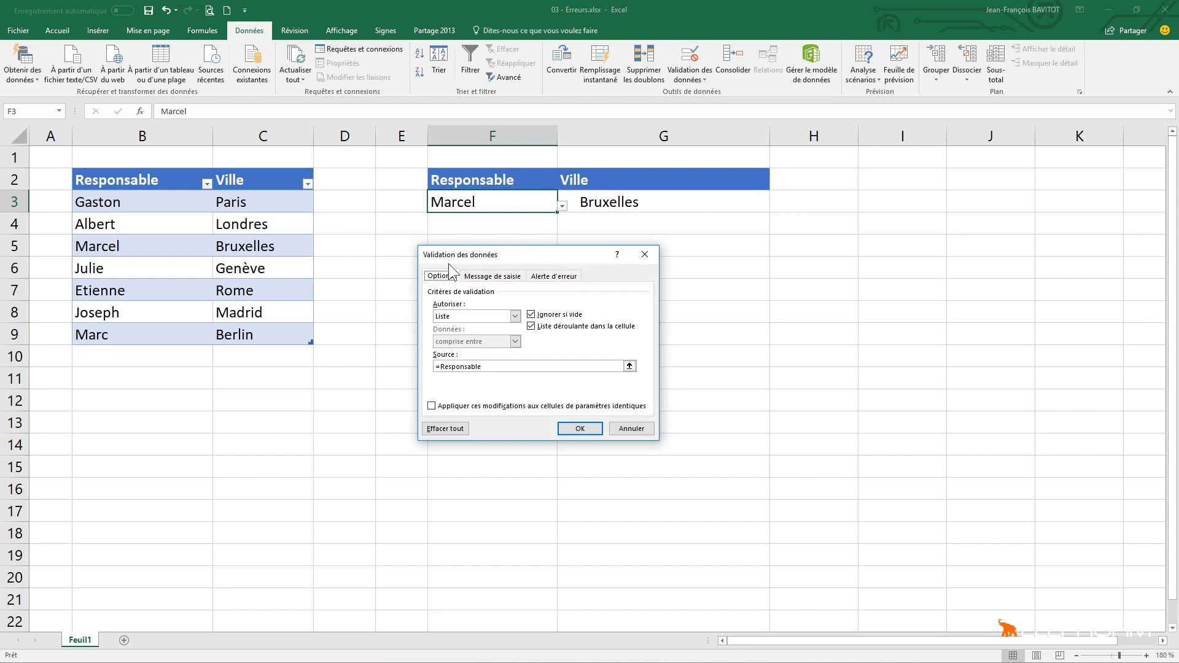
left_click_drag(455, 257, 454, 247)
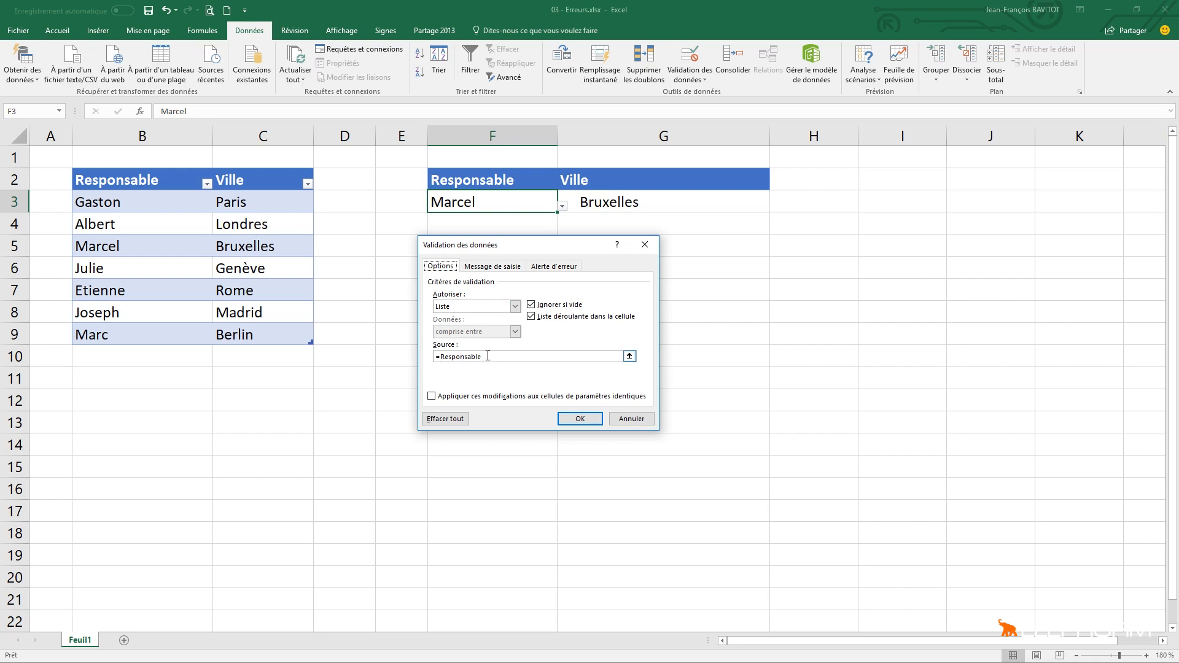
left_click(509, 268)
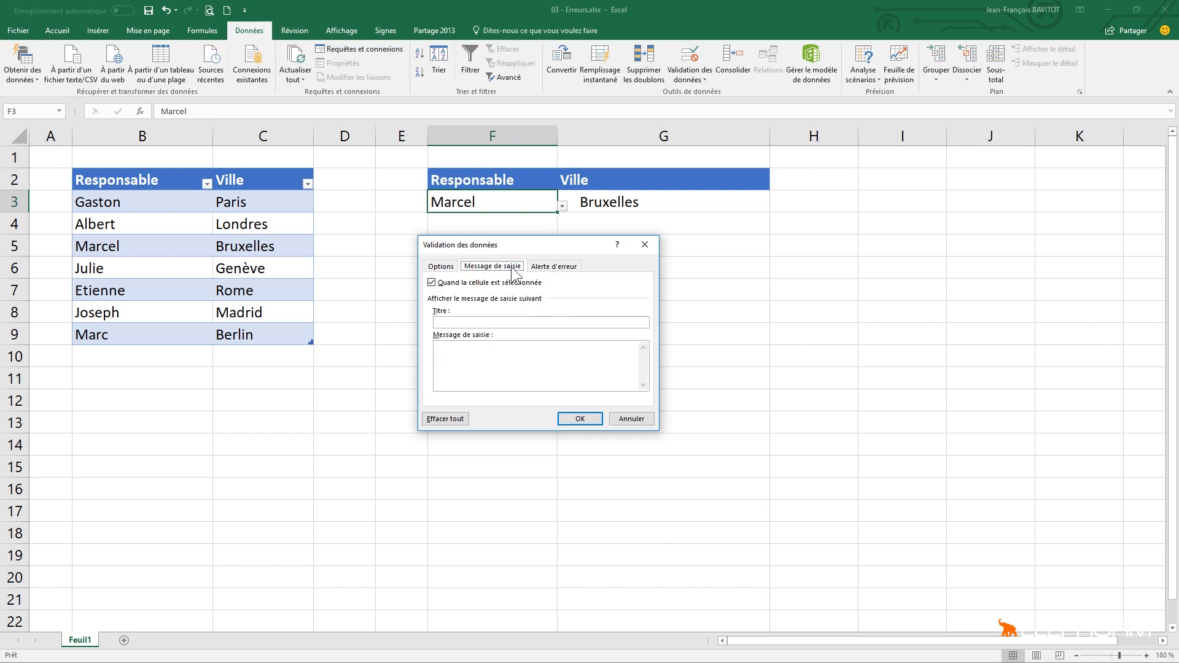
left_click(548, 272)
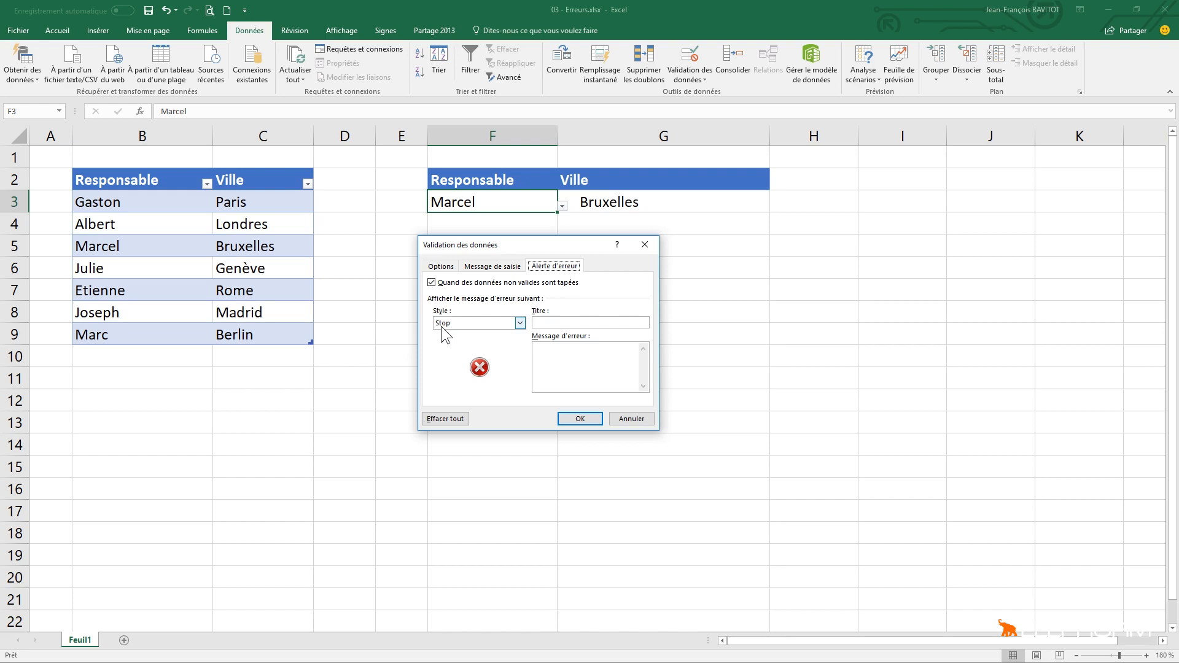
left_click(519, 323)
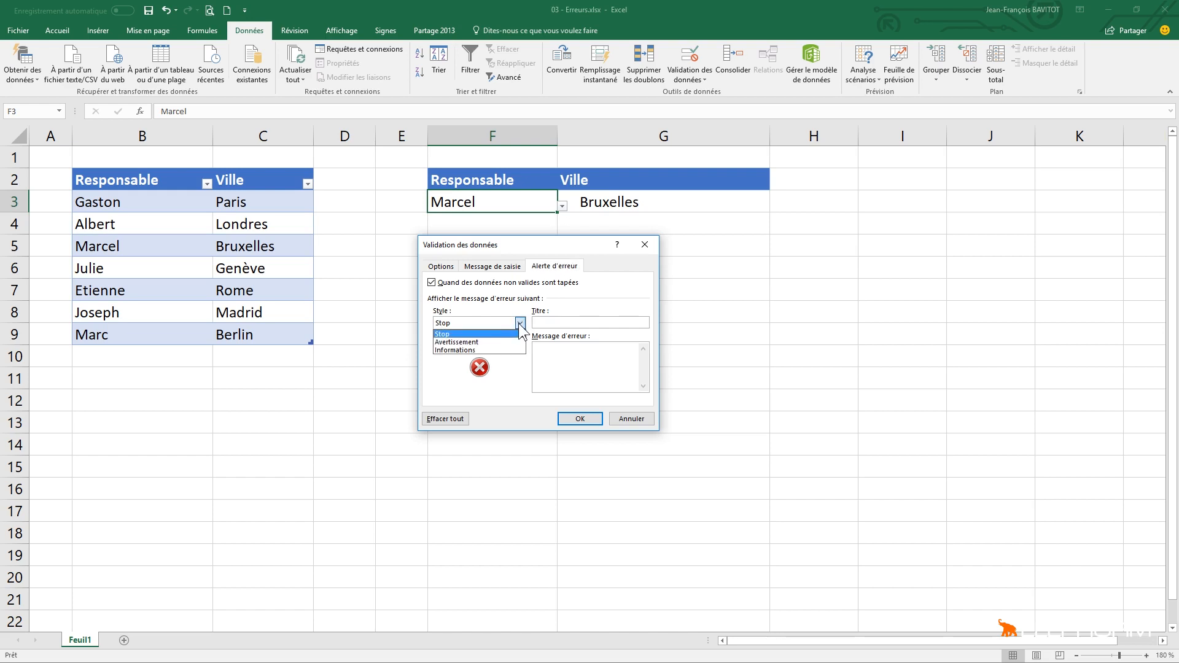
left_click(486, 341)
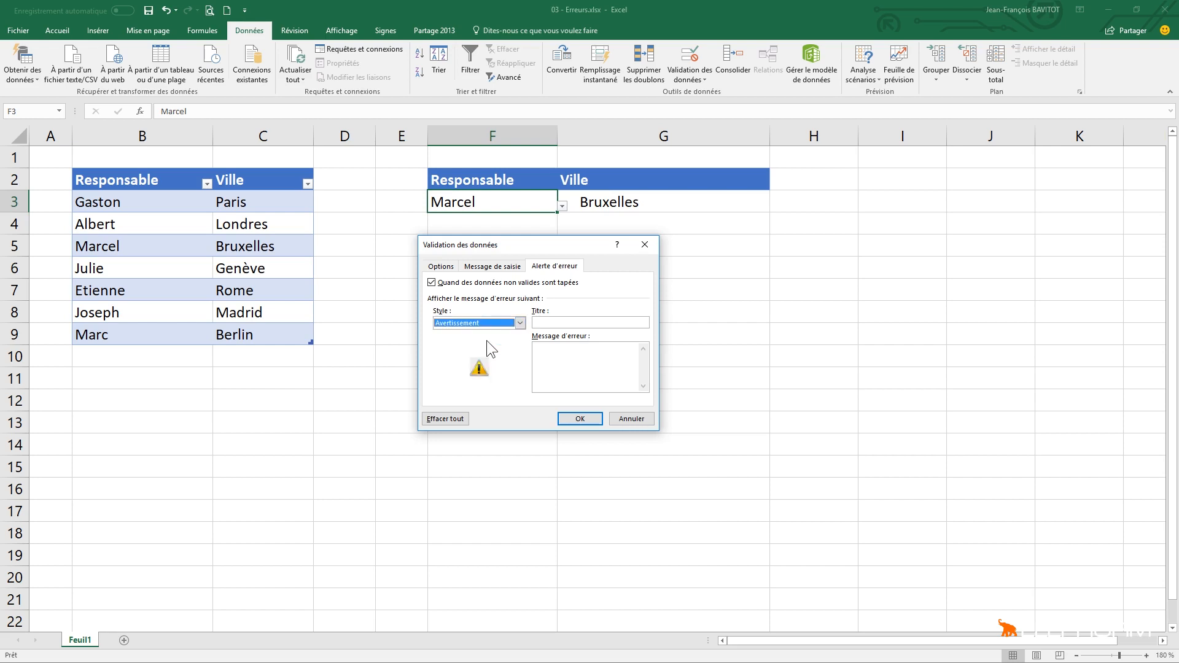
left_click(547, 353)
type("Attention")
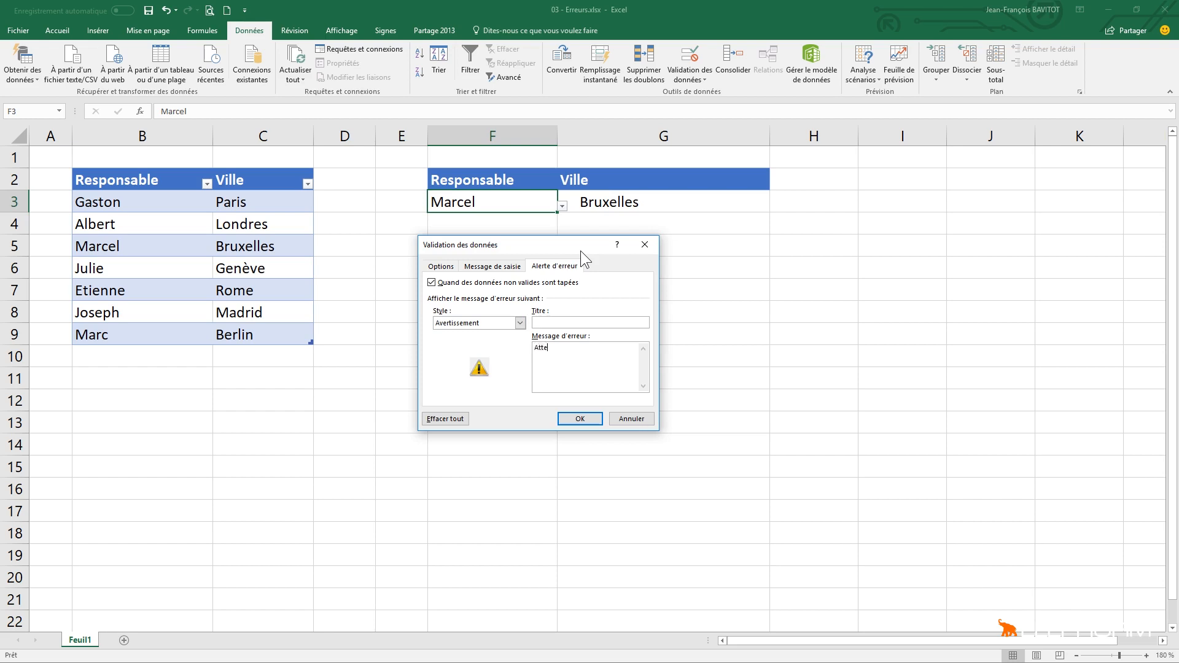
type(", ce responsable n'existe pas")
left_click(574, 418)
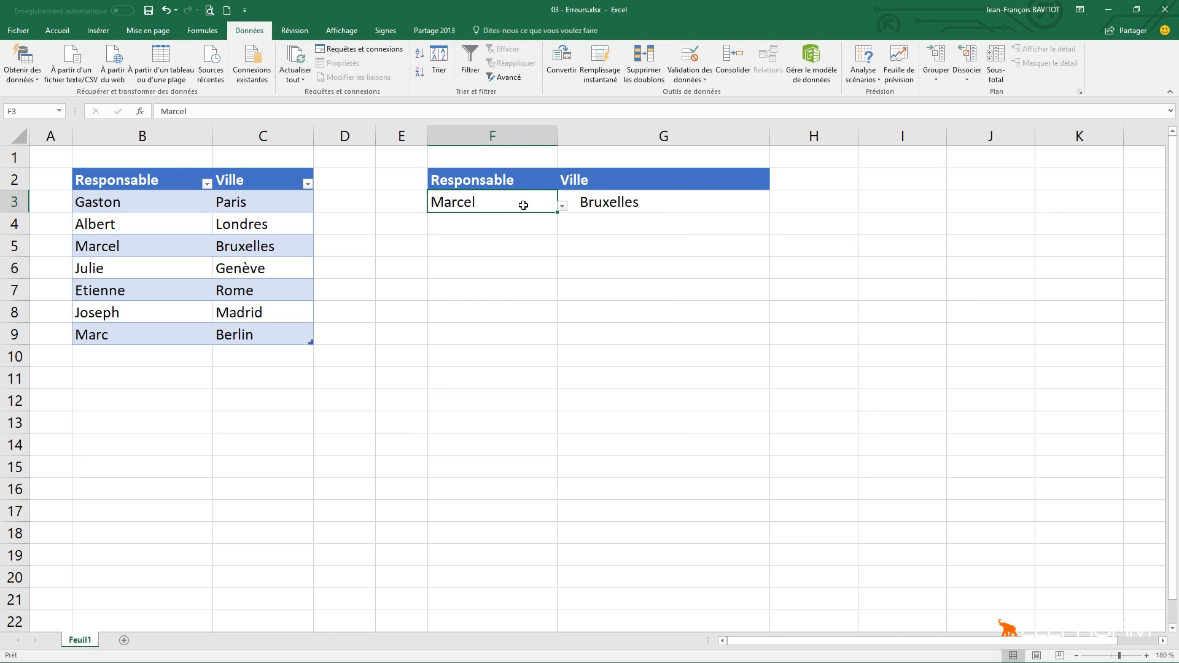
Test F3's validation by choosing the Genève manager from the list and entering an unlisted first name, accepting the warning.
left_click(562, 207)
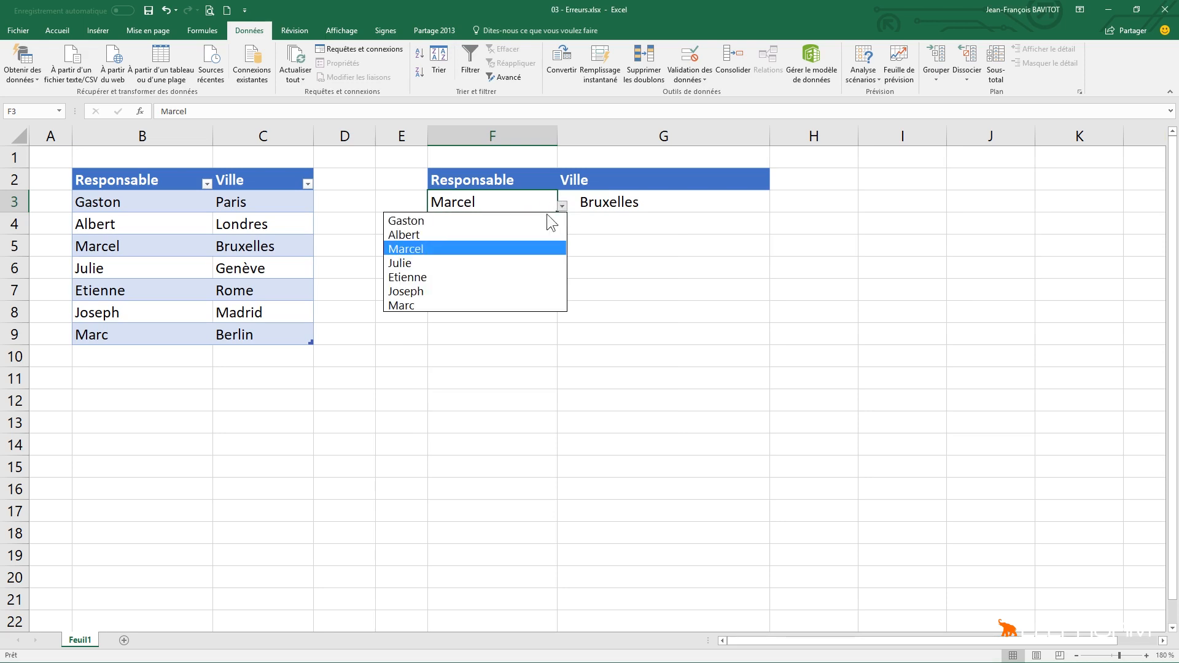
left_click(456, 263)
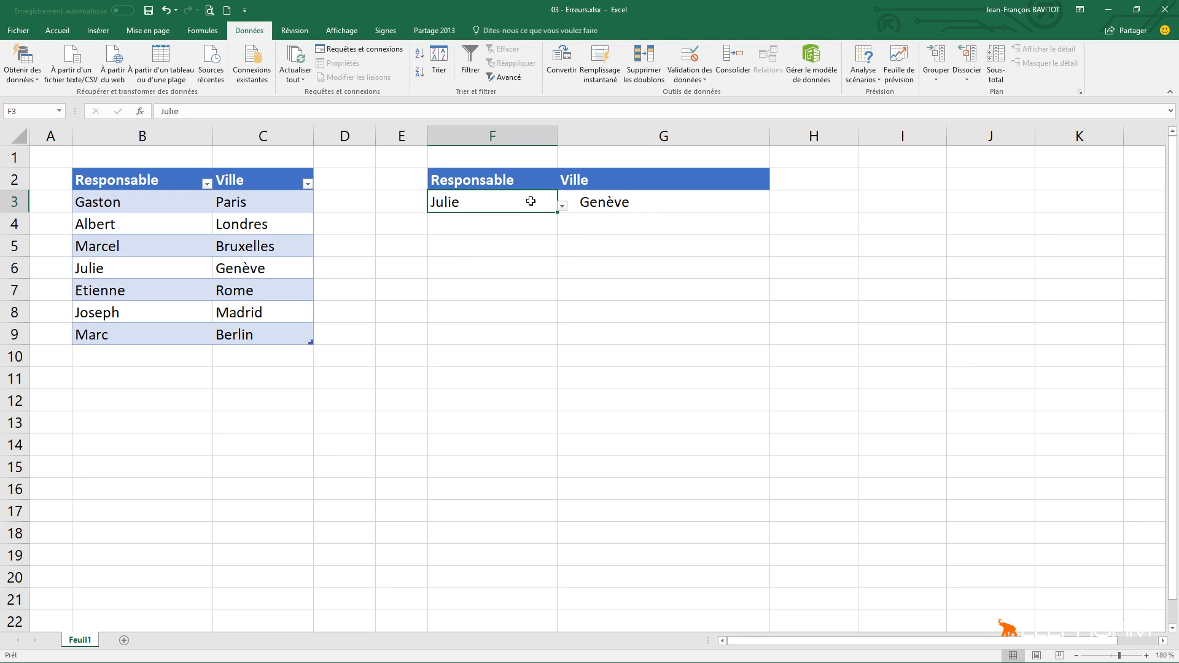
type("Claire")
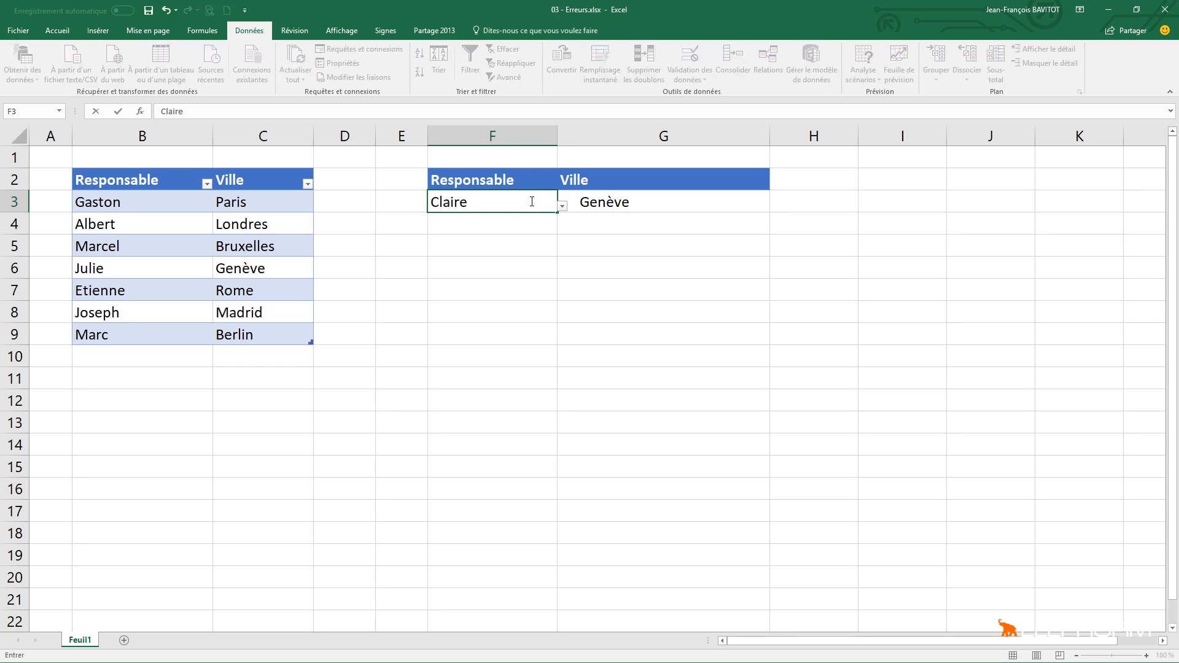
key("Return")
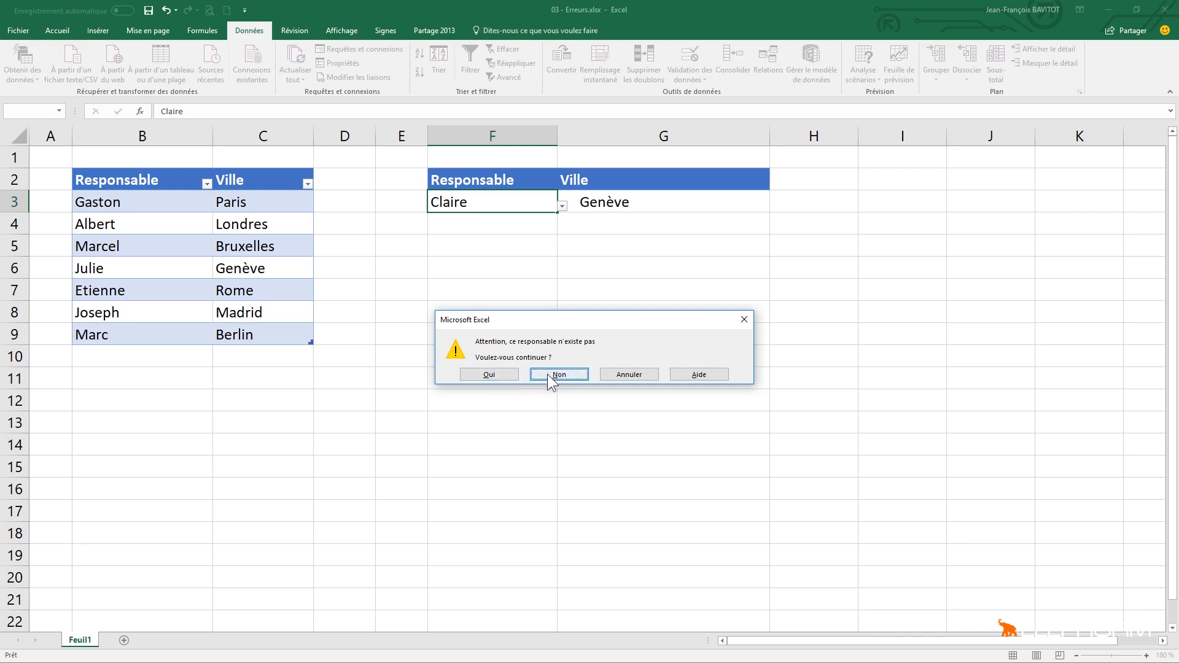
left_click(503, 374)
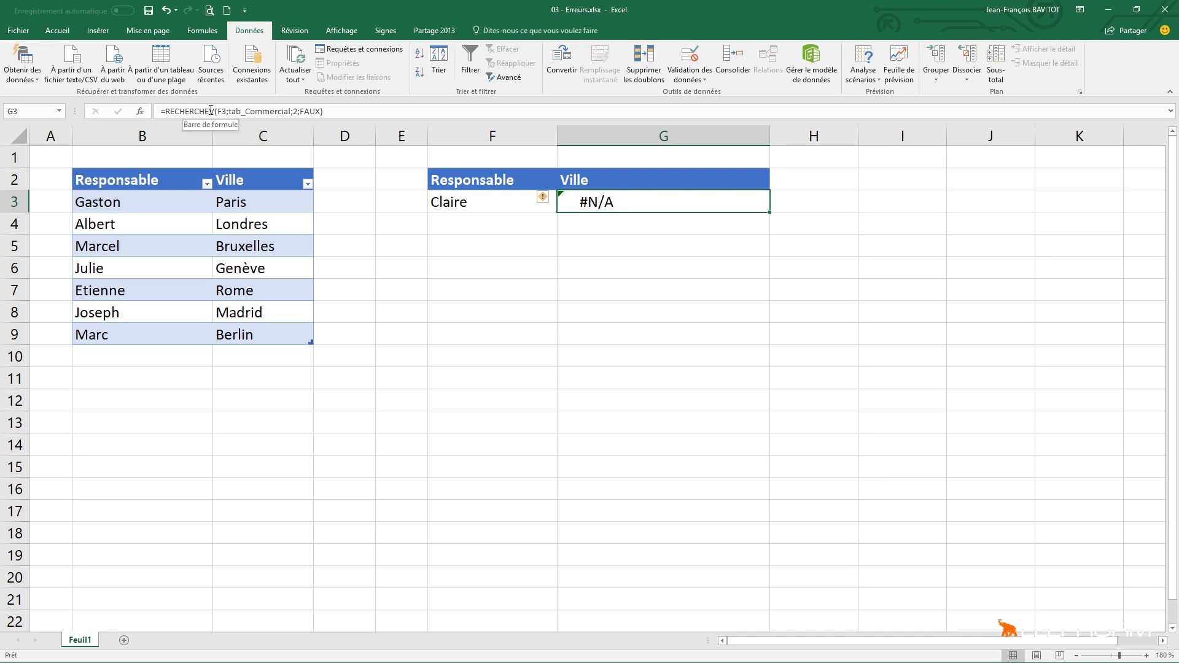
Wrap the RECHERCHEV formula in G3 in ESTNA to form =ESTNA(RECHERCHEV(F3;tab_Commercial;2;FAUX)).
double_click(630, 210)
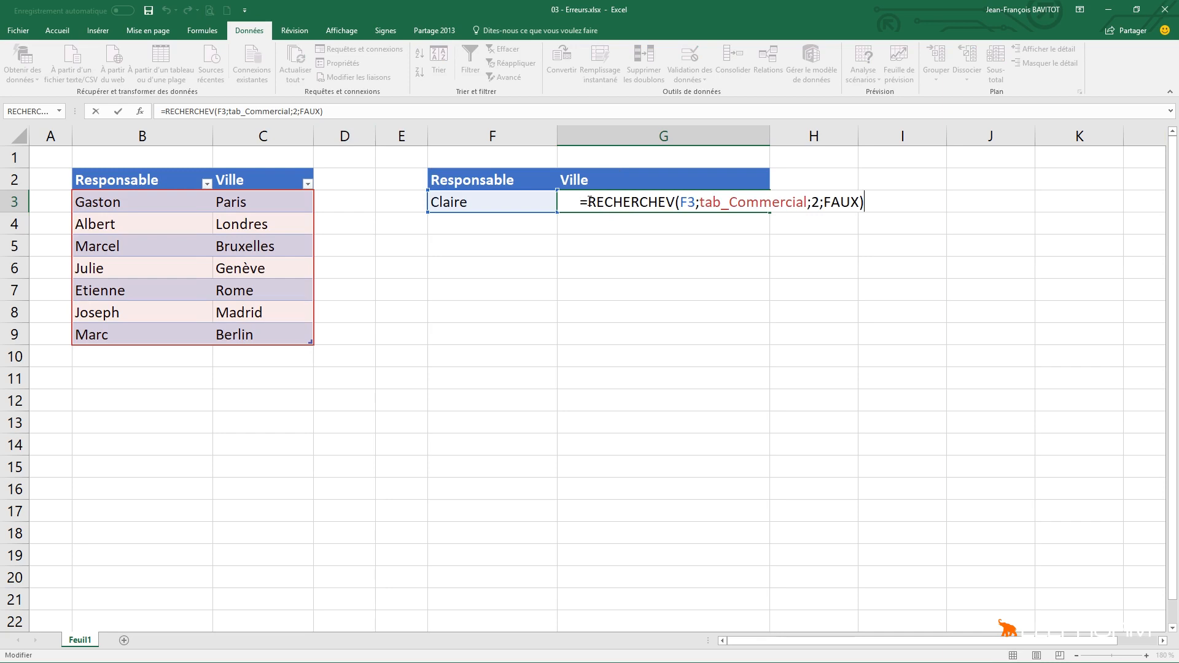
left_click(588, 203)
type("est")
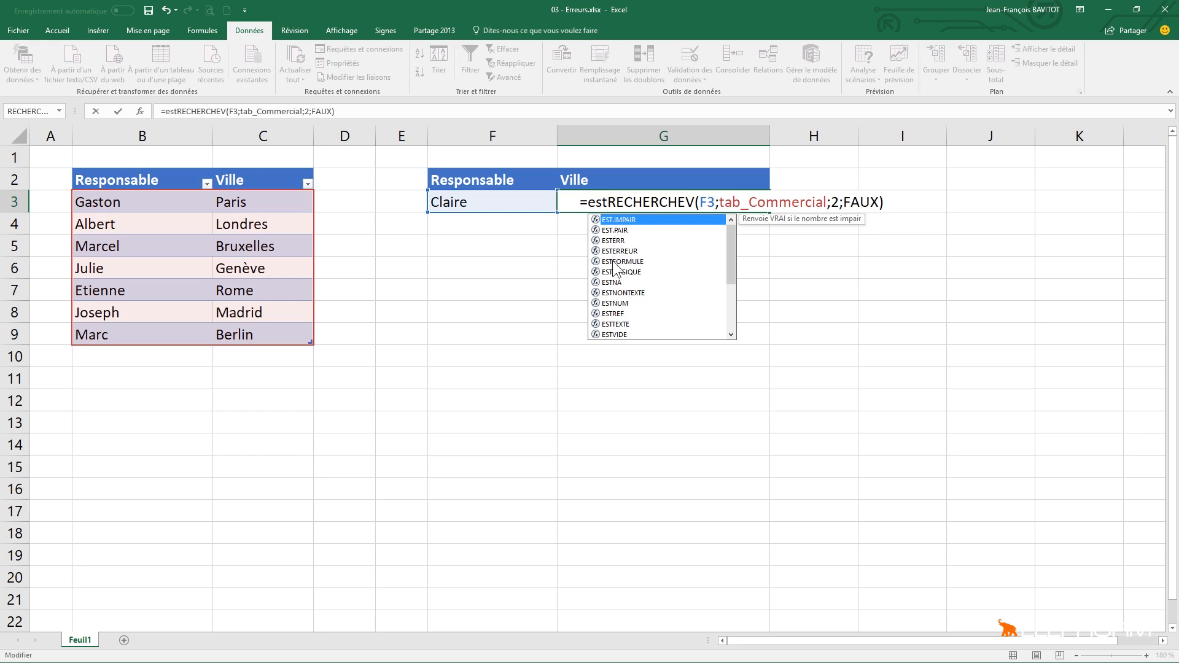
left_click(614, 280)
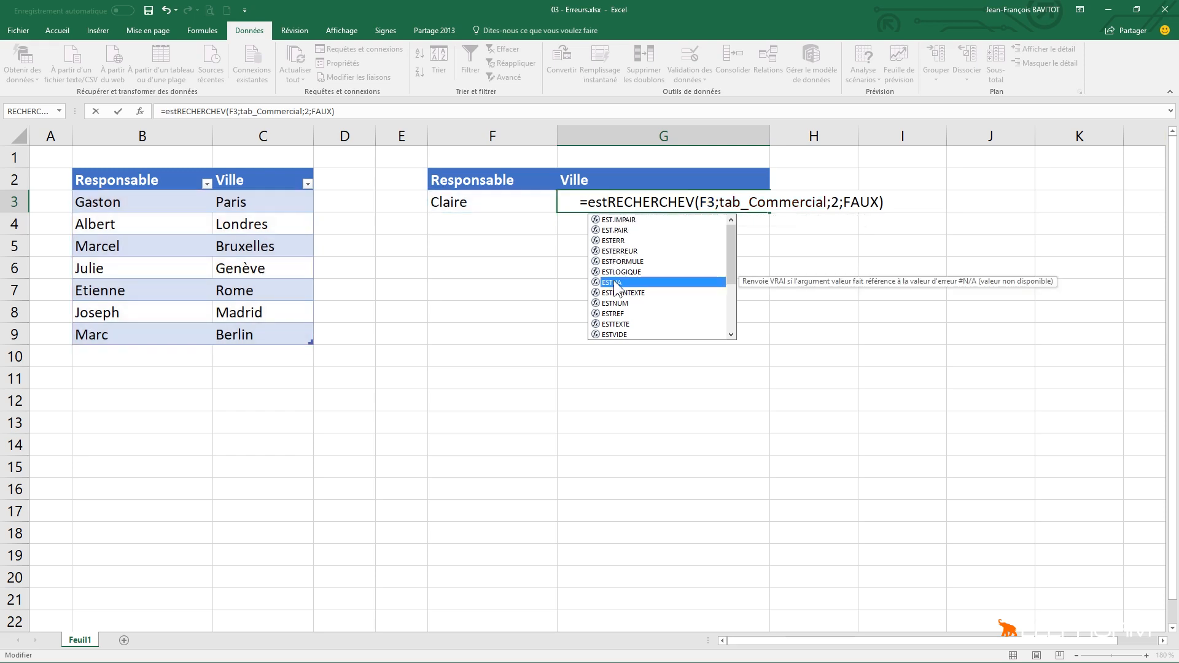
double_click(613, 280)
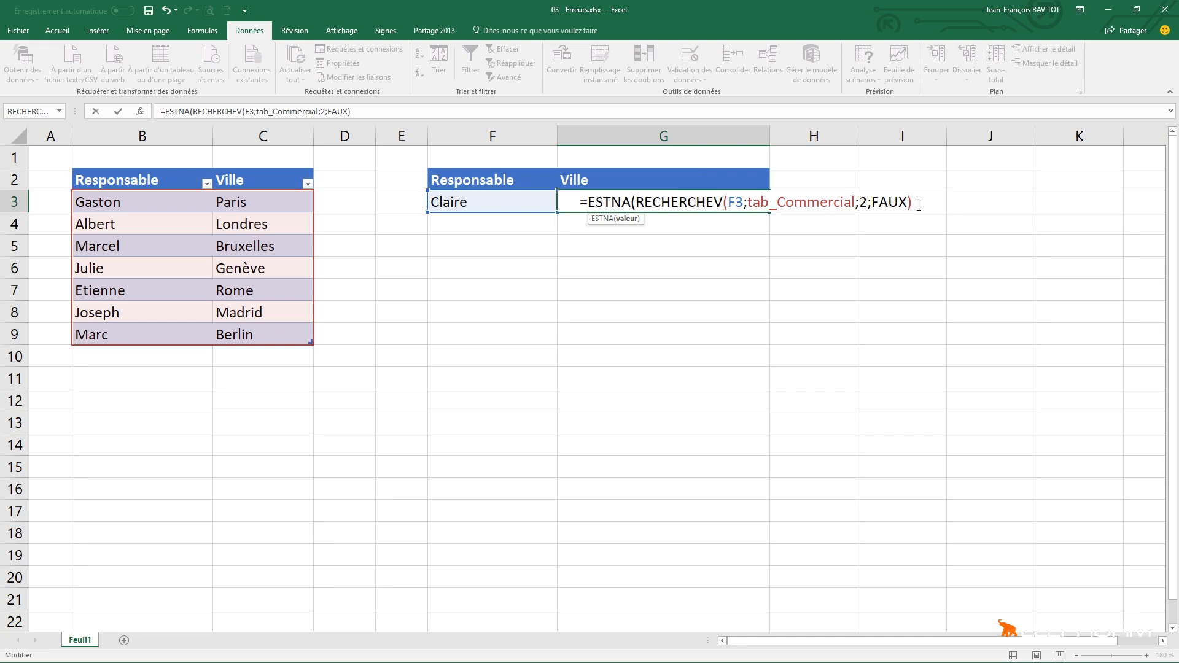
type(")")
key("Return")
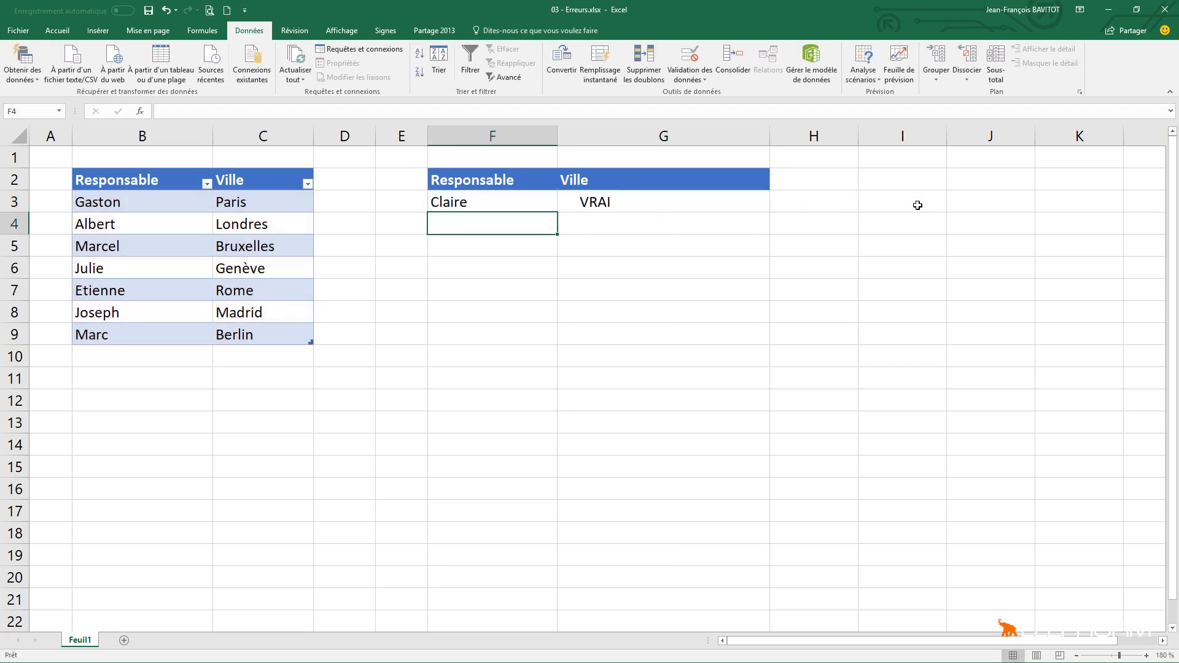
Choose the Rome manager from the list in F3 to test the ESTNA formula with a listed name.
left_click(596, 201)
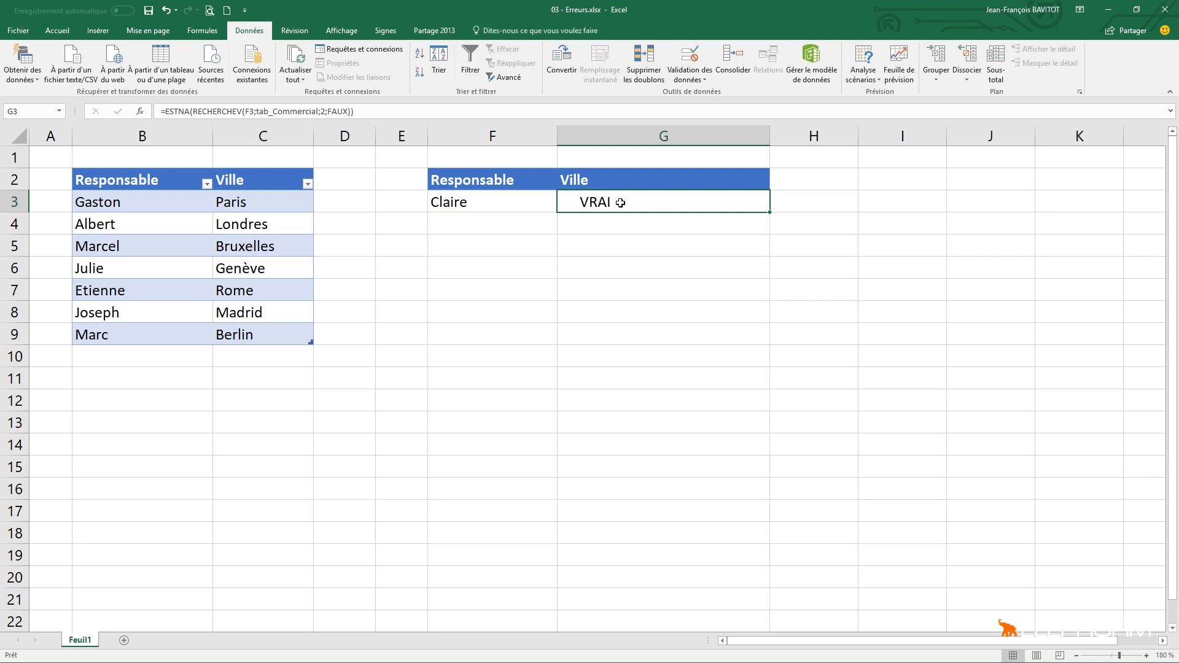
left_click(526, 203)
left_click(563, 207)
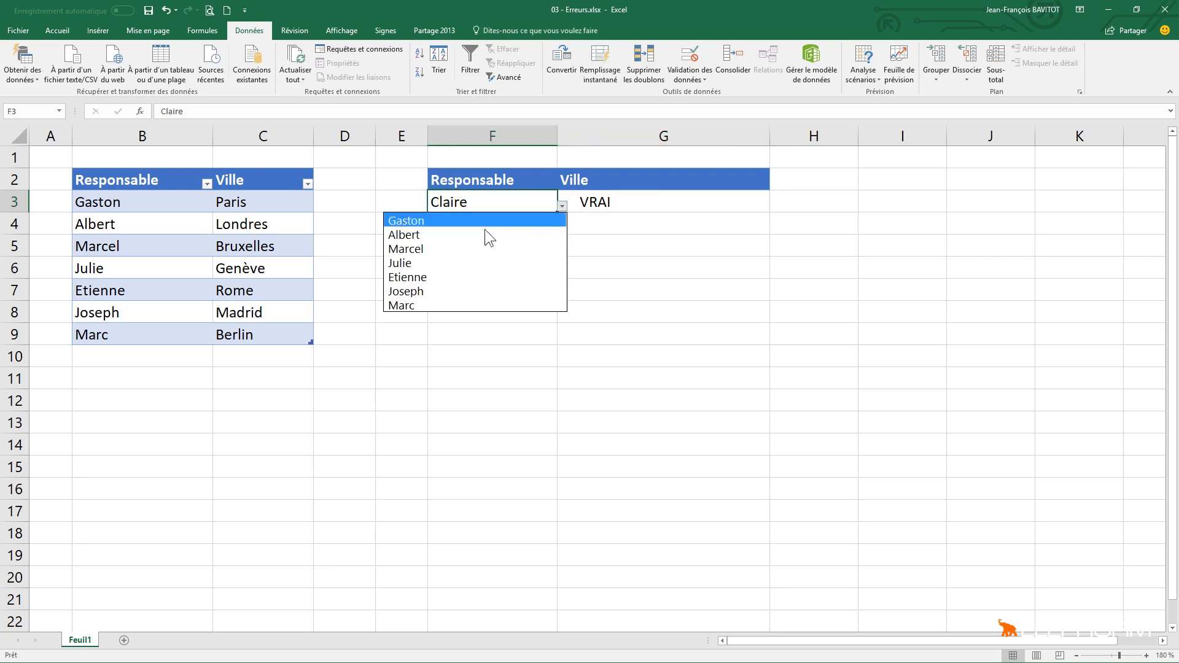
left_click(451, 280)
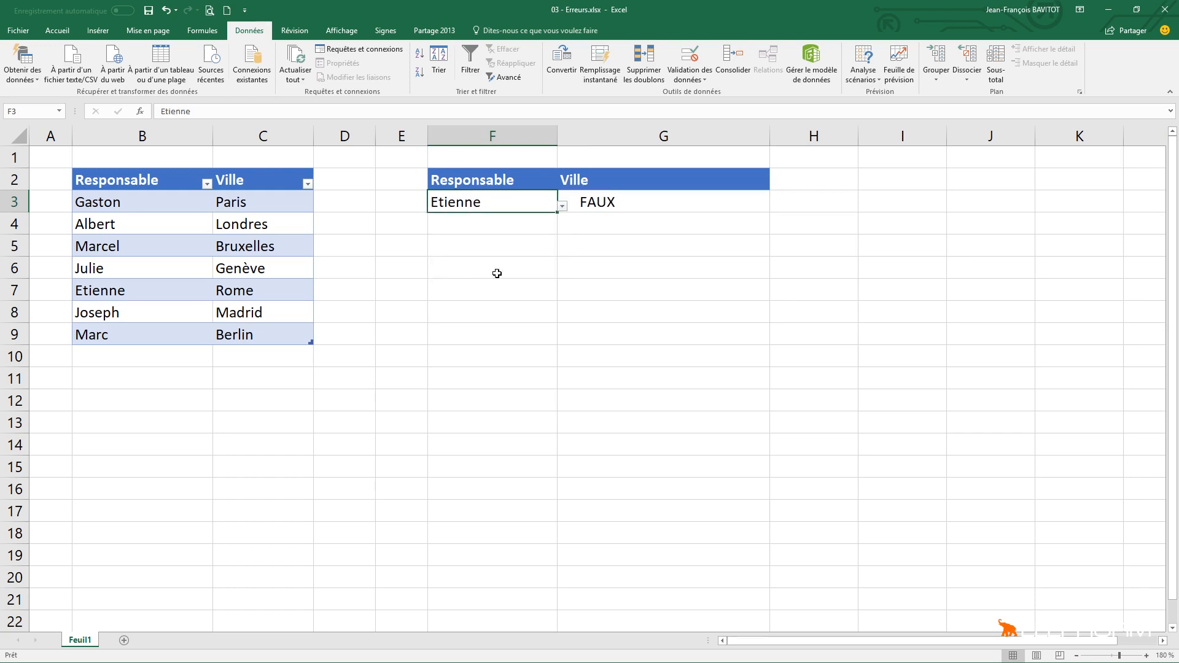
Wrap the ESTNA test in G3 in a SI function with "Inconnu" as the value if true.
left_click(627, 201)
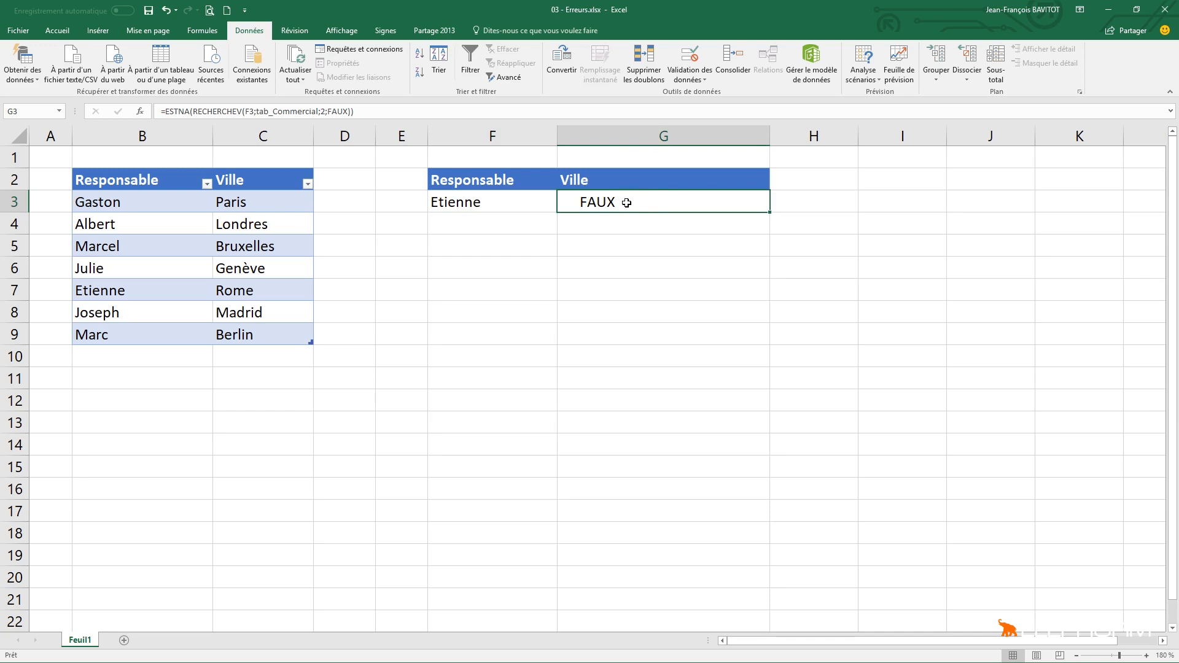
double_click(626, 203)
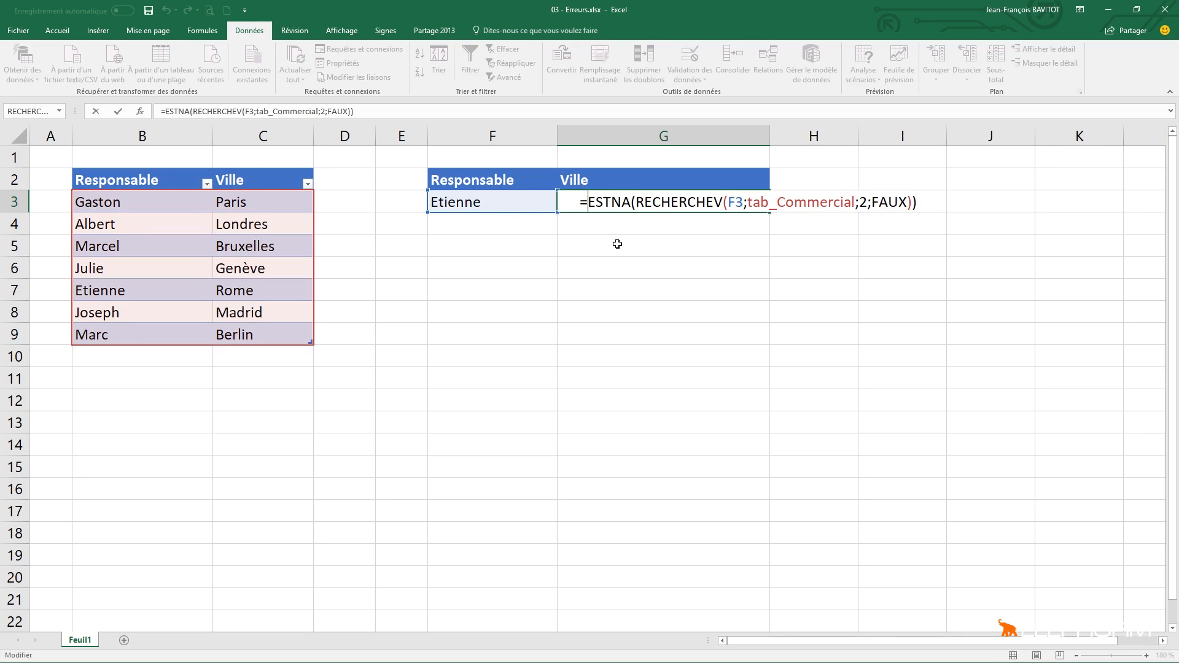
type("si")
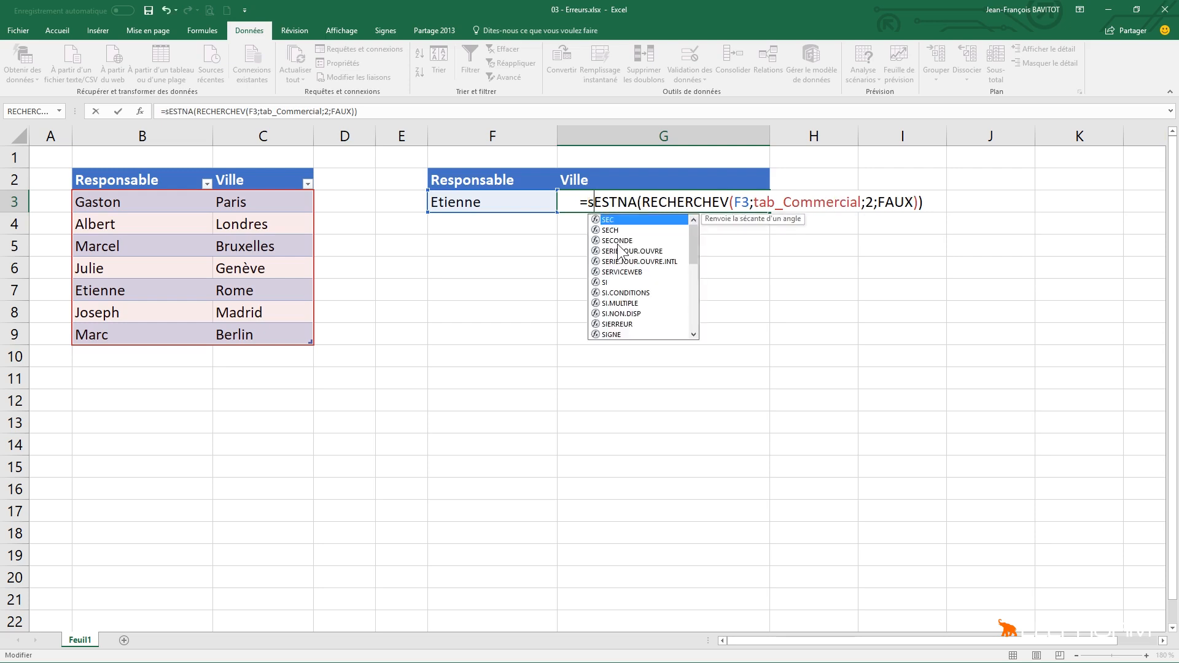
type("(")
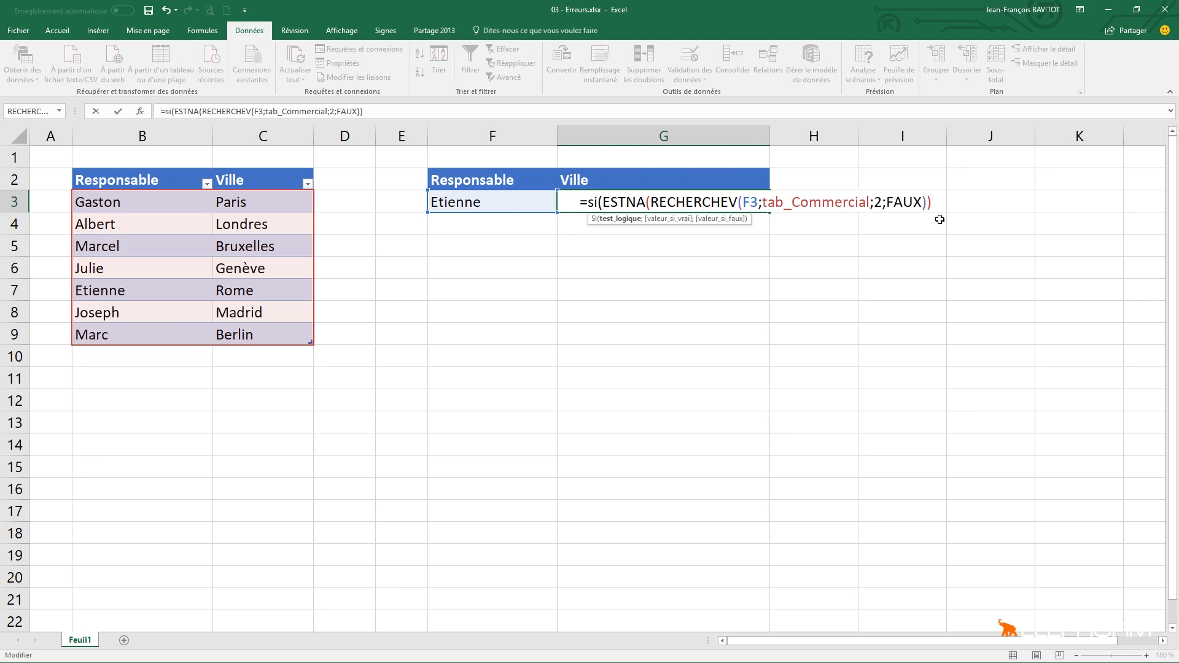
type(":")
key("BackSpace")
type(";")
type("\"In")
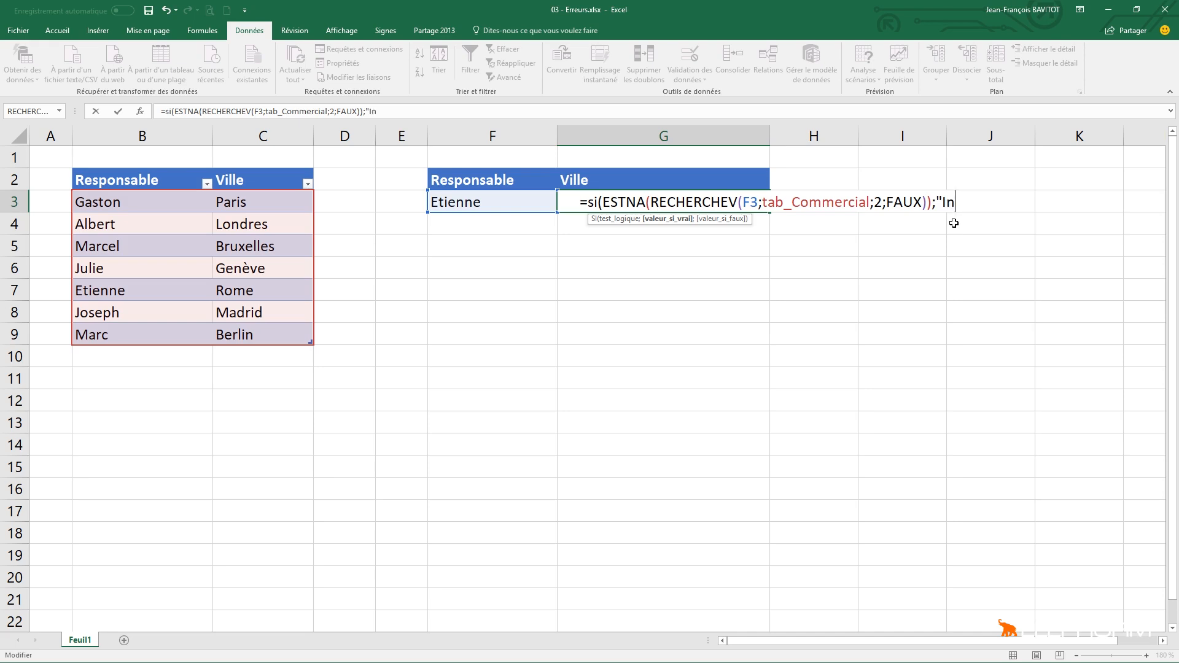
type("connu\";")
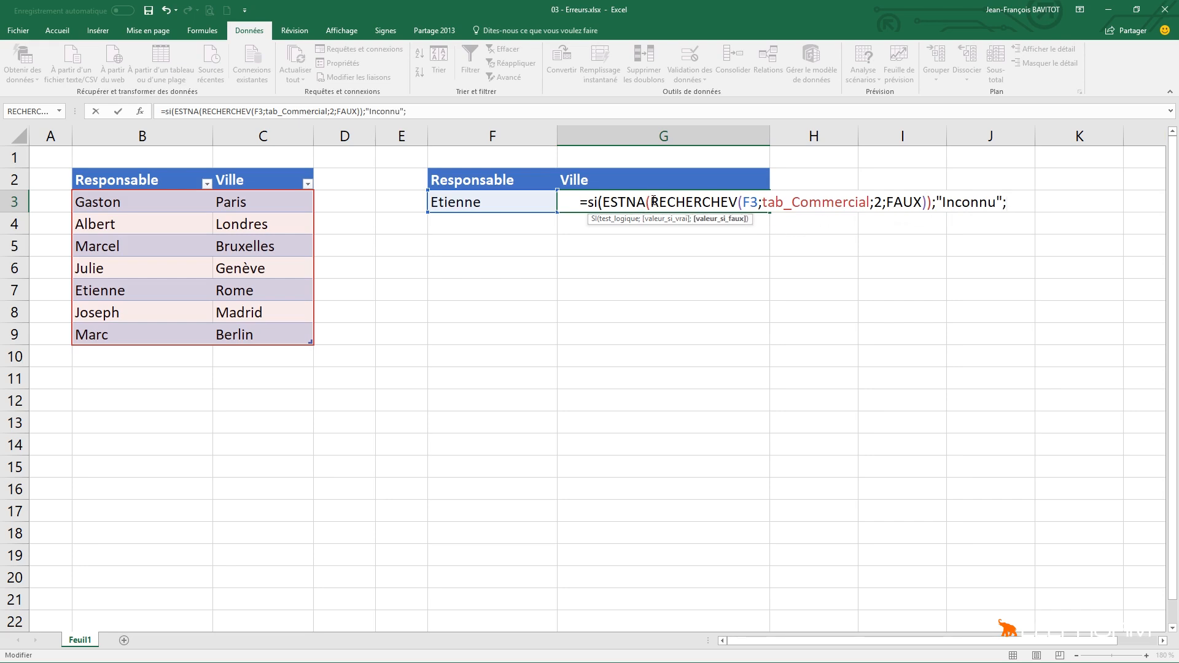
Complete the SI formula in G3 by copying RECHERCHEV(F3;tab_Commercial;2;FAUX) from the ESTNA test as the value if false.
left_click_drag(654, 201, 926, 205)
key("ctrl+c")
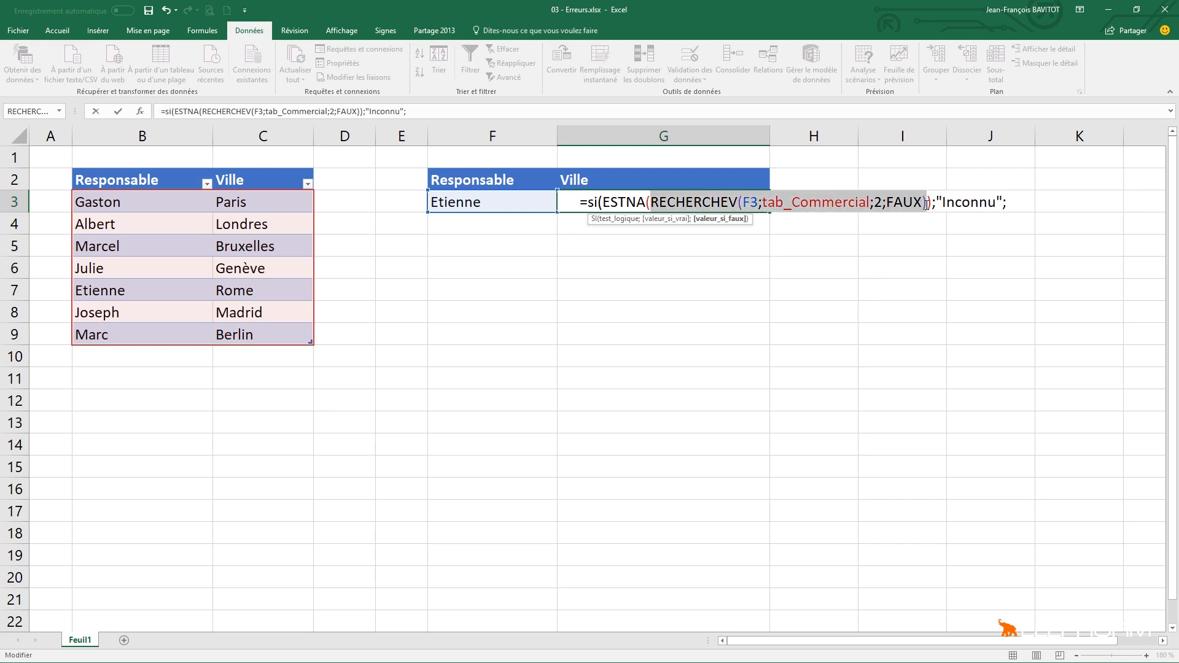
left_click_drag(926, 205, 921, 212)
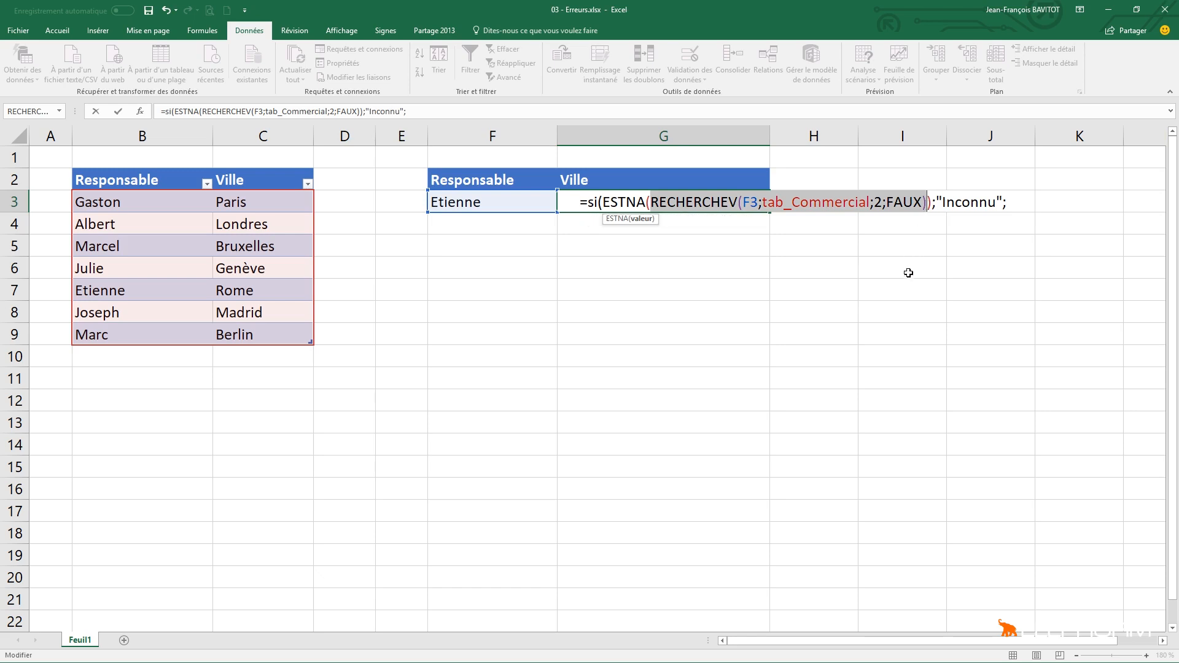
left_click(1015, 202)
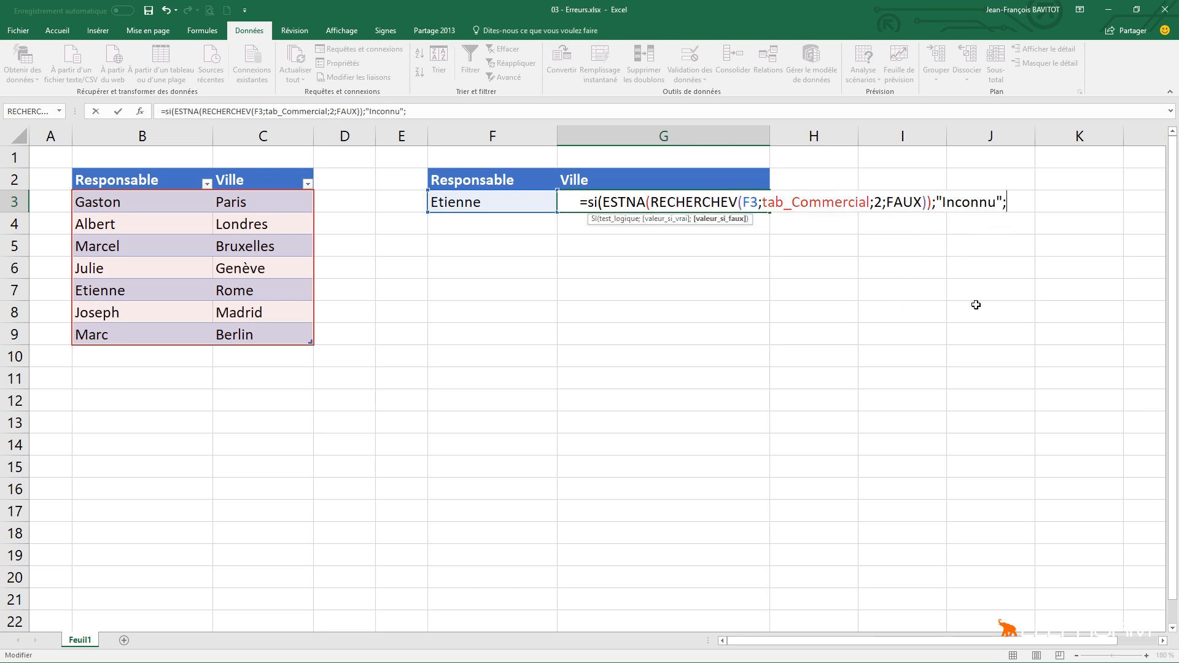
key("ctrl+v")
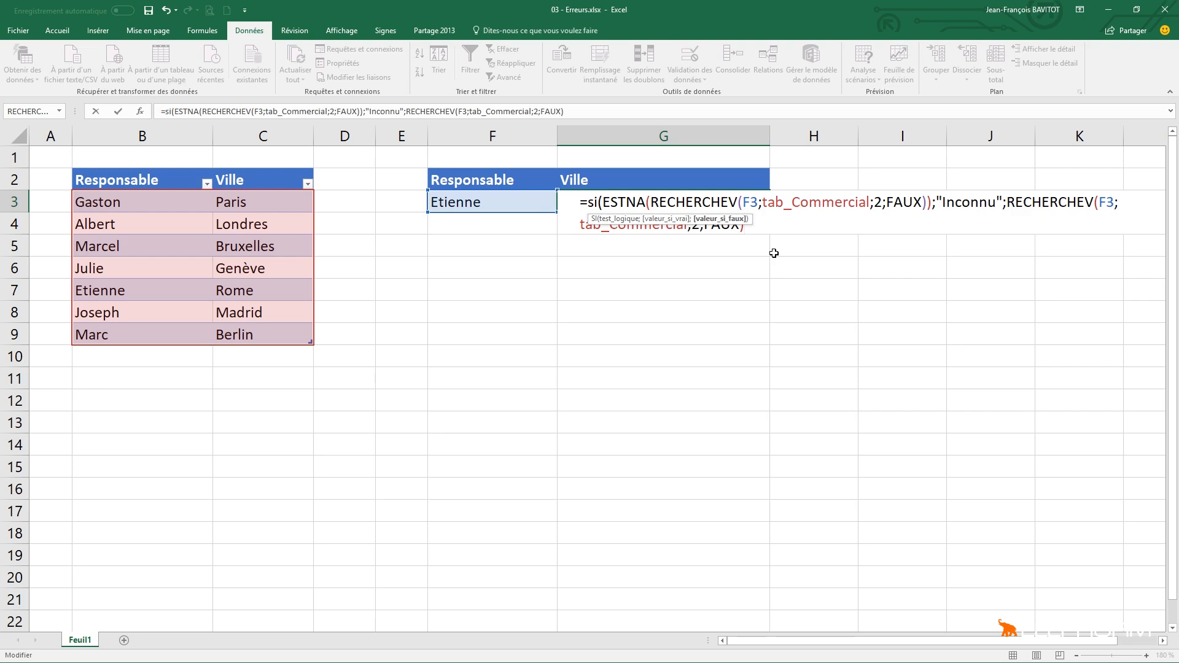
type(")")
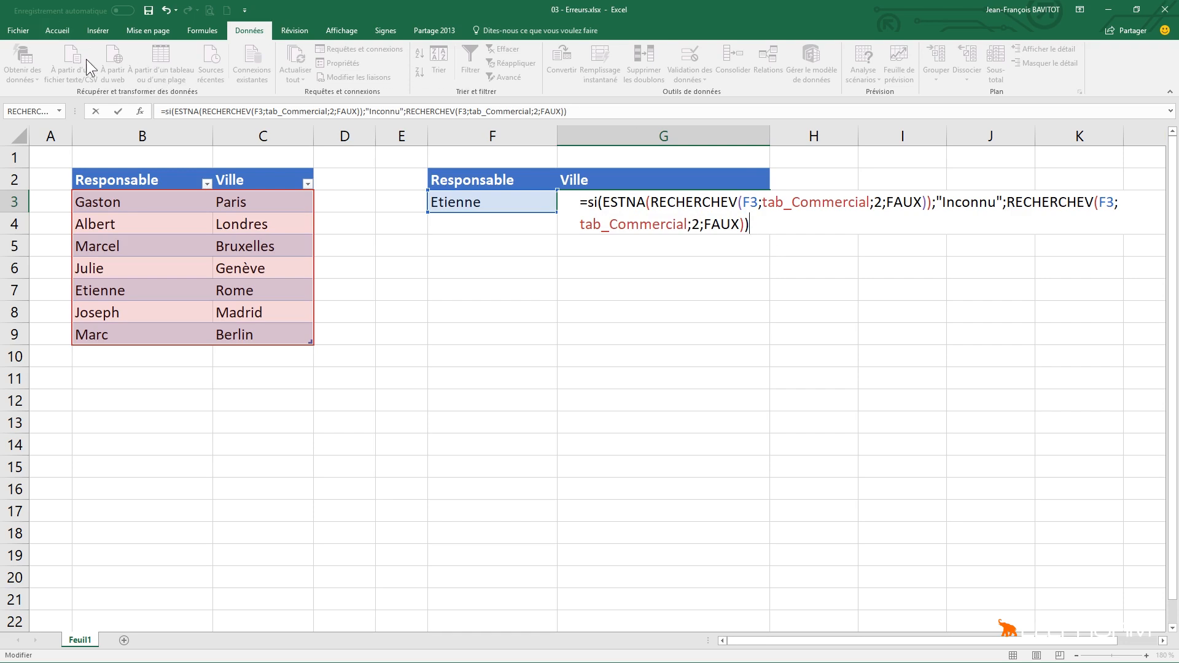
left_click(120, 115)
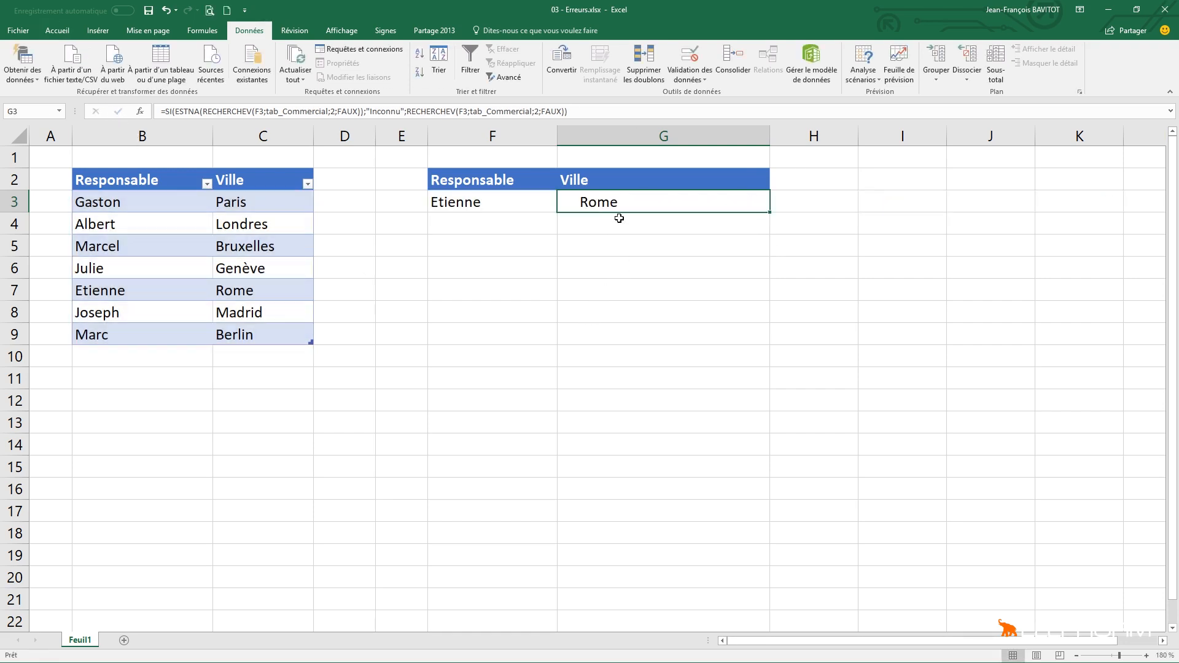
Test the completed formula by entering an unlisted first name in F3, accepting the validation warning, and selecting G3.
left_click(481, 204)
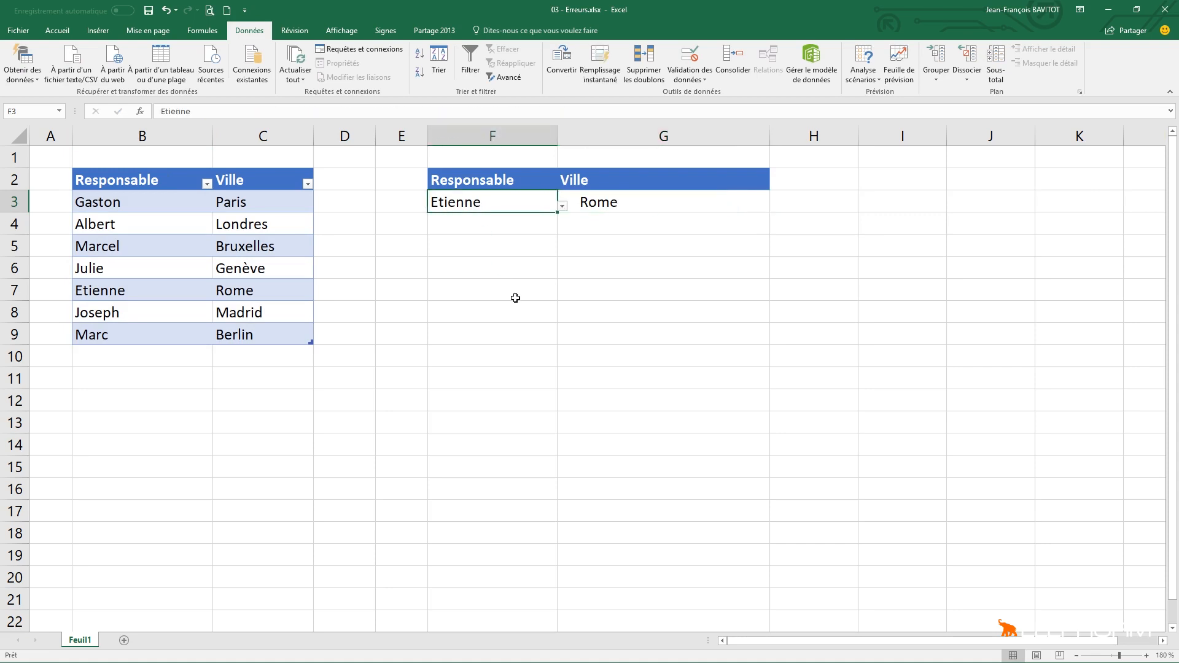
type("Claire")
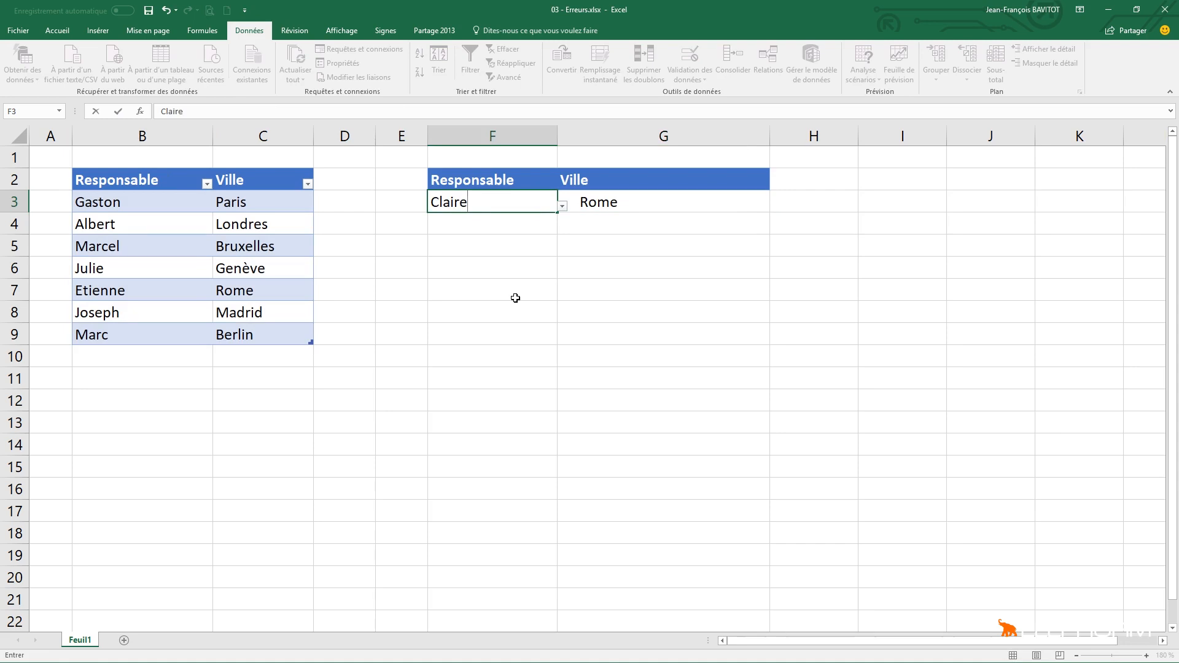
key("Return")
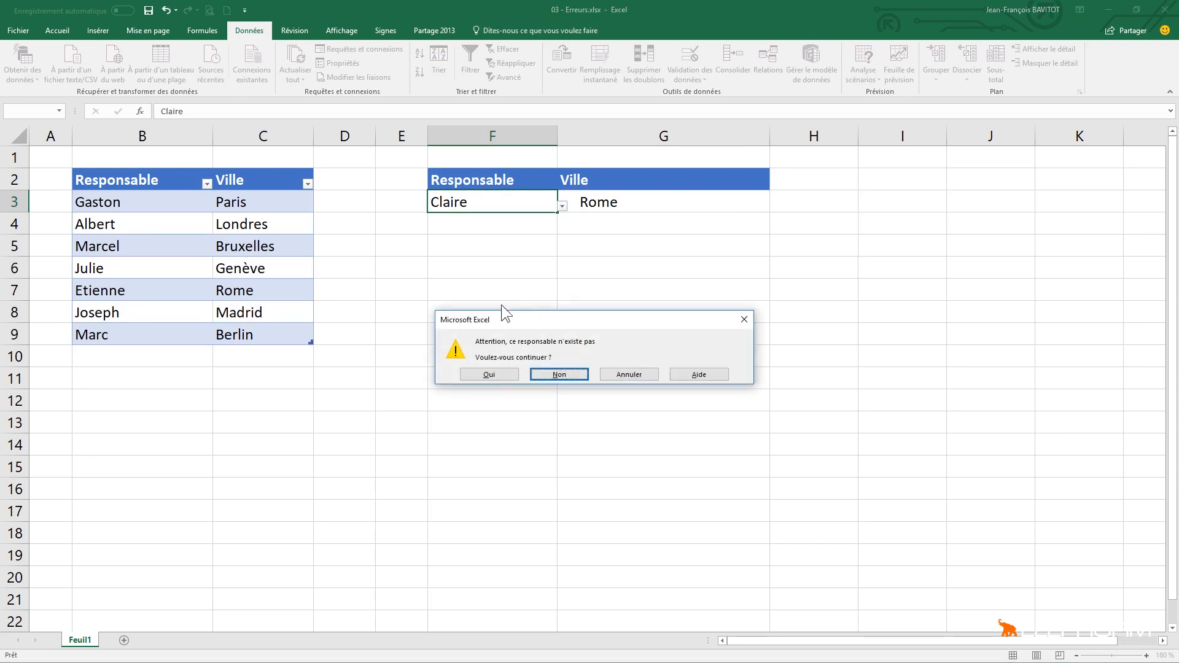
left_click(491, 375)
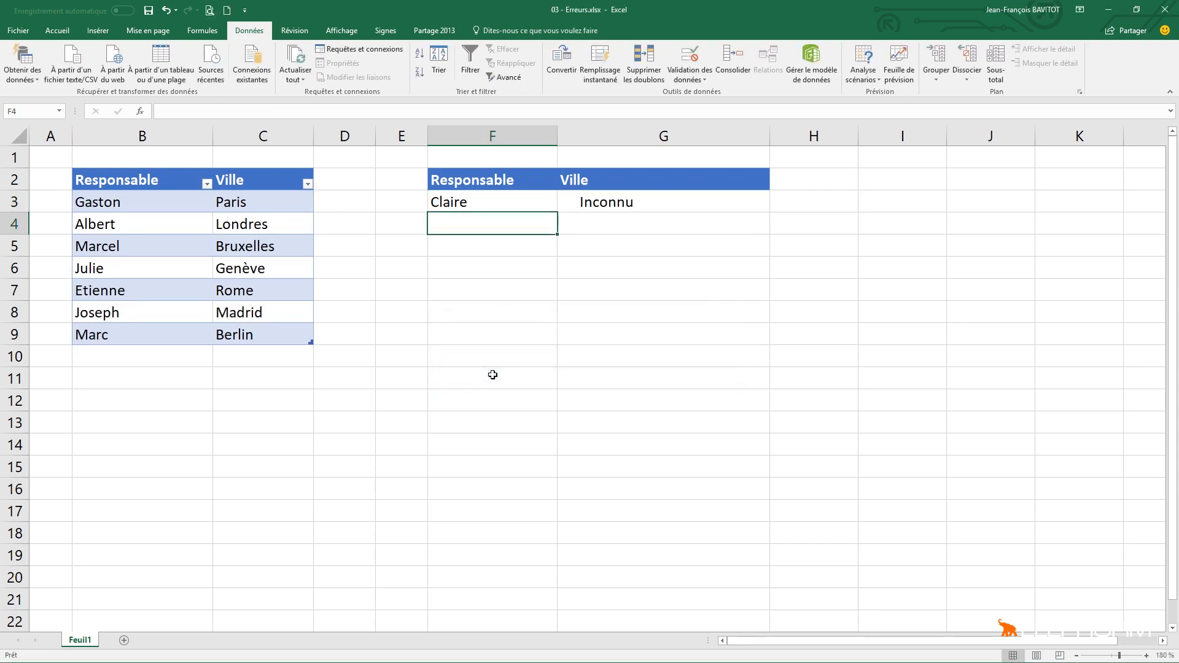
left_click(690, 199)
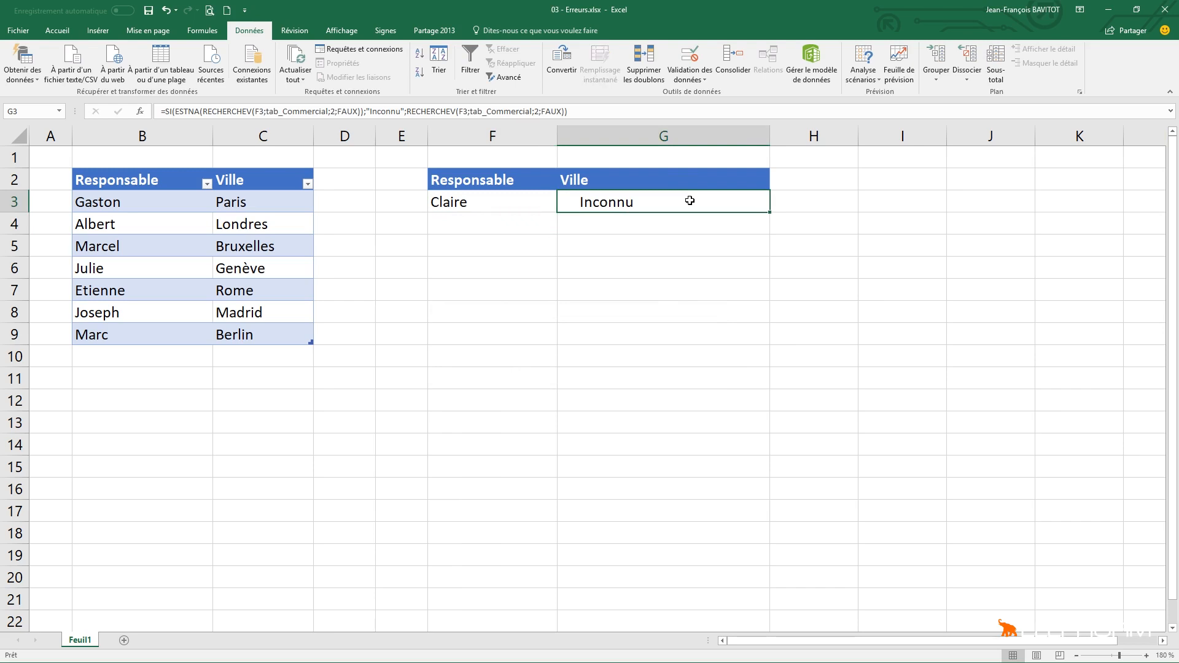